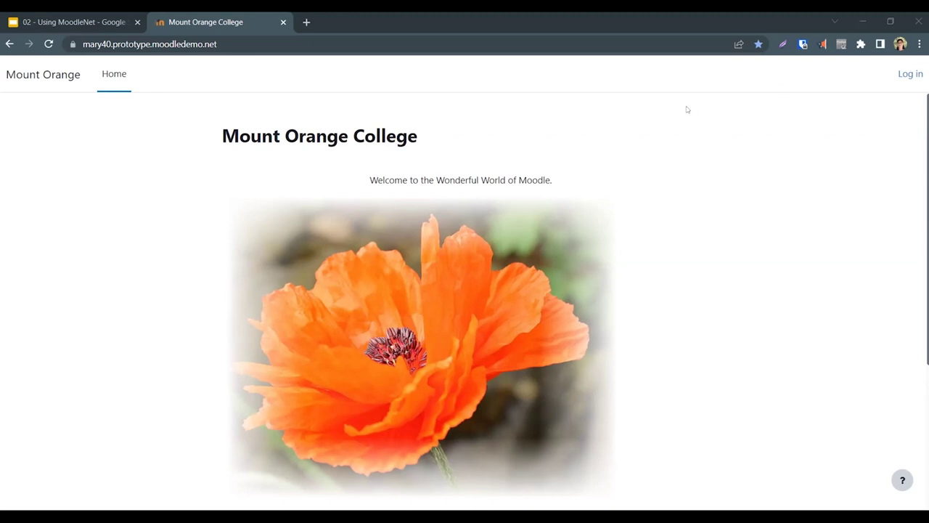
- Log in to the Mount Orange College site with the prefilled account credentials and dismiss the offer to remember the password
{"action": "left_click", "coordinate": [912, 77]}
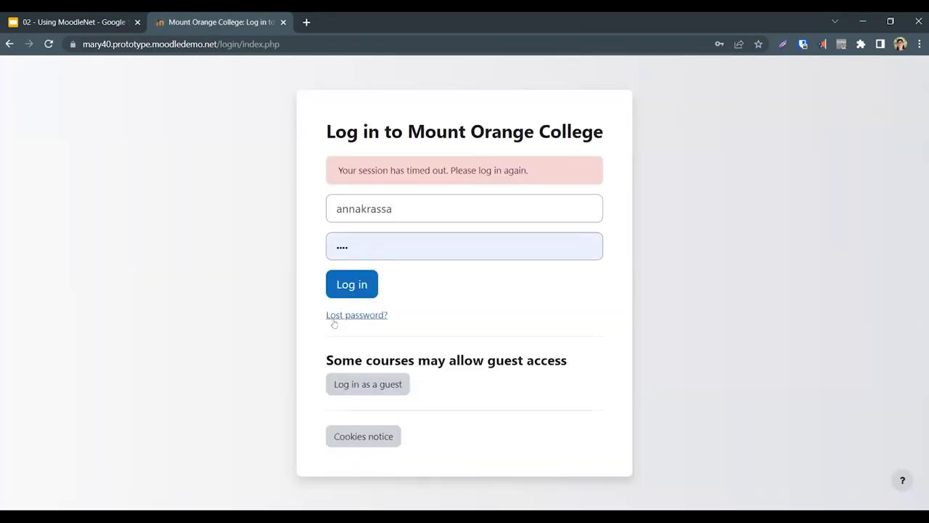
{"action": "left_click", "coordinate": [358, 289]}
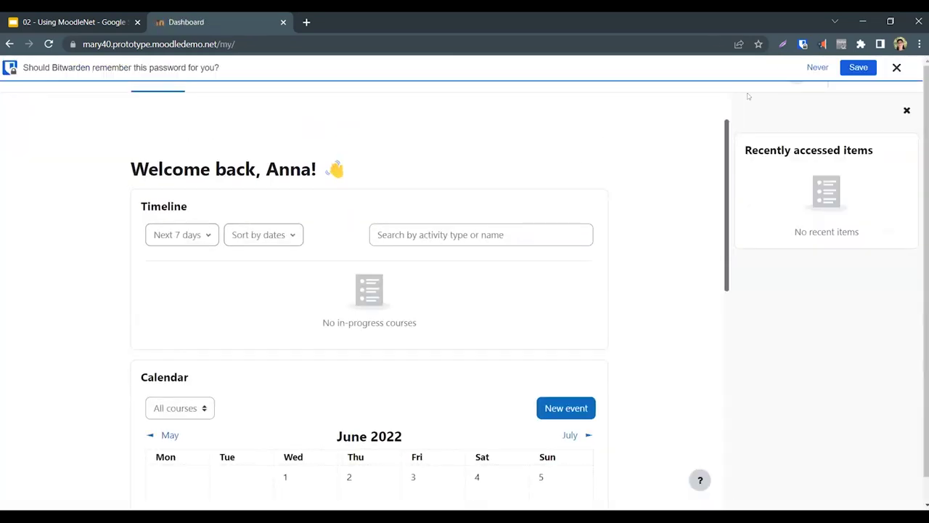
{"action": "left_click", "coordinate": [897, 67]}
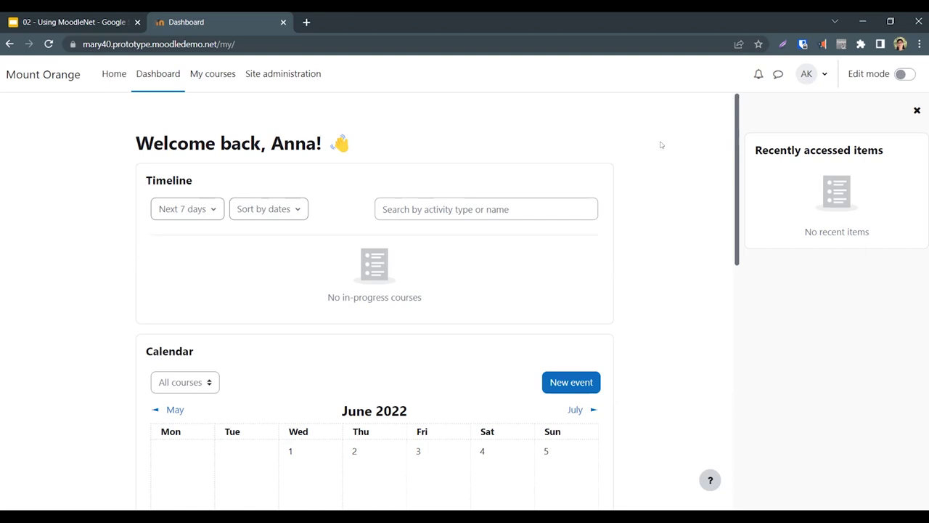
- Go to course and category management in the site administration and select the Sports, History and Mythology category
{"action": "left_click", "coordinate": [287, 77]}
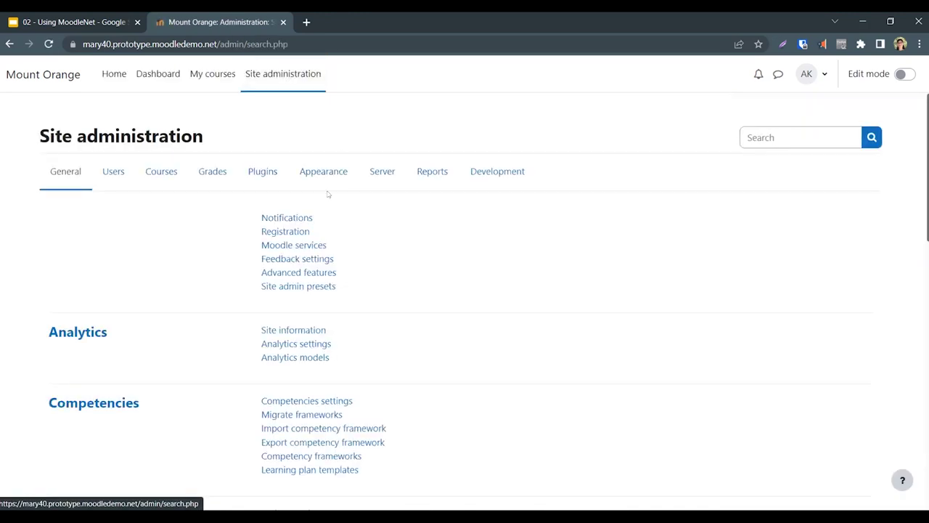
{"action": "left_click", "coordinate": [160, 180]}
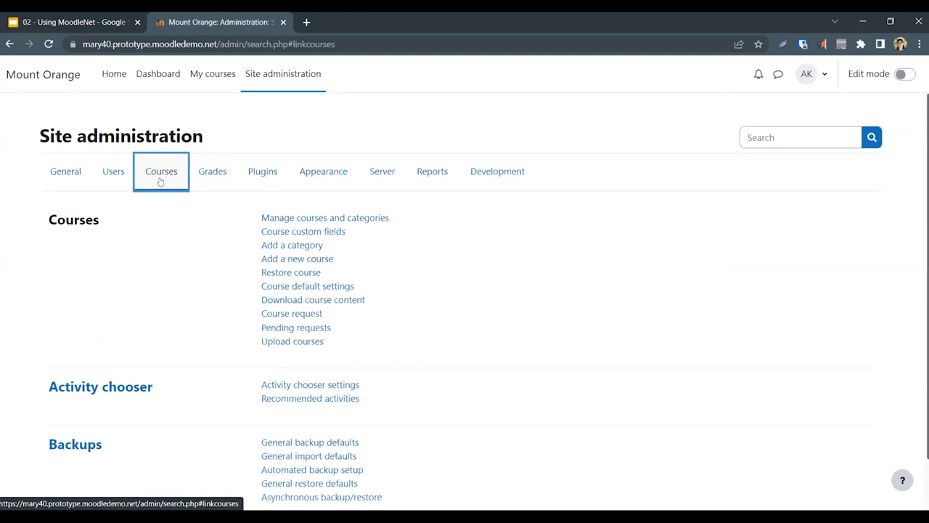
{"action": "left_click", "coordinate": [342, 219]}
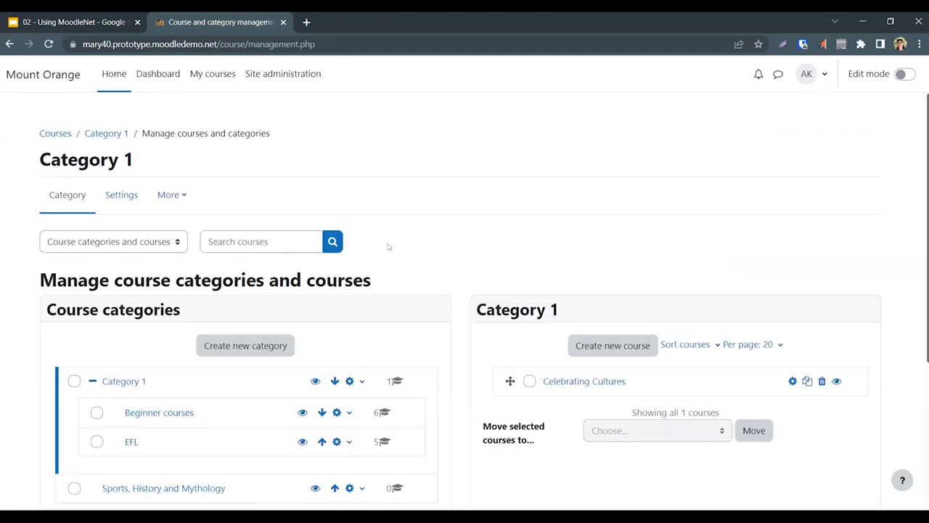
{"action": "scroll", "coordinate": [387, 247], "scroll_direction": "down", "scroll_amount": 3}
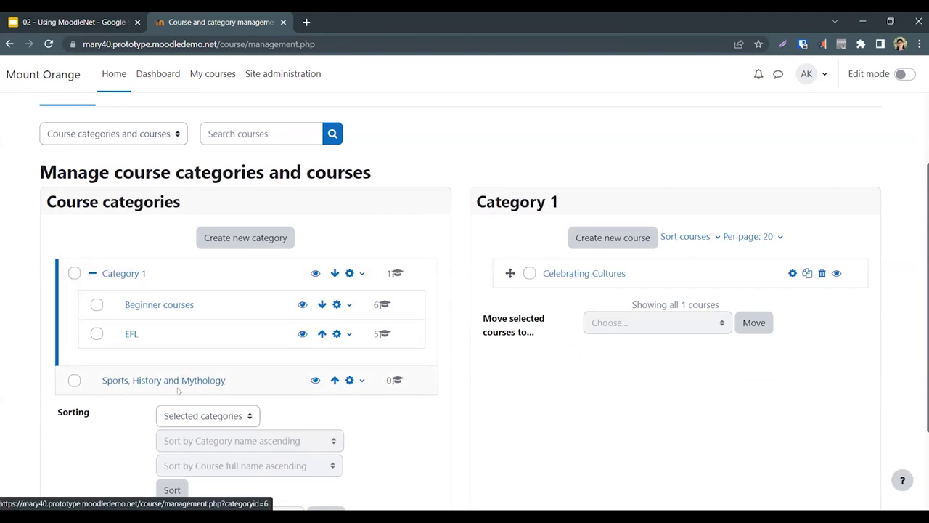
{"action": "left_click", "coordinate": [201, 382]}
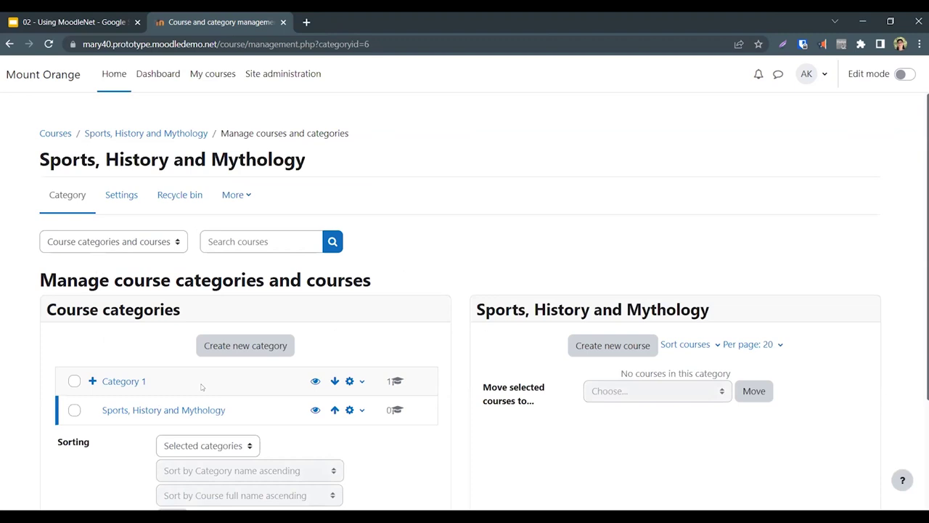
- Create and display a course in this category with "The Olympics and the Olympians" as both full name and short name
{"action": "left_click", "coordinate": [585, 352]}
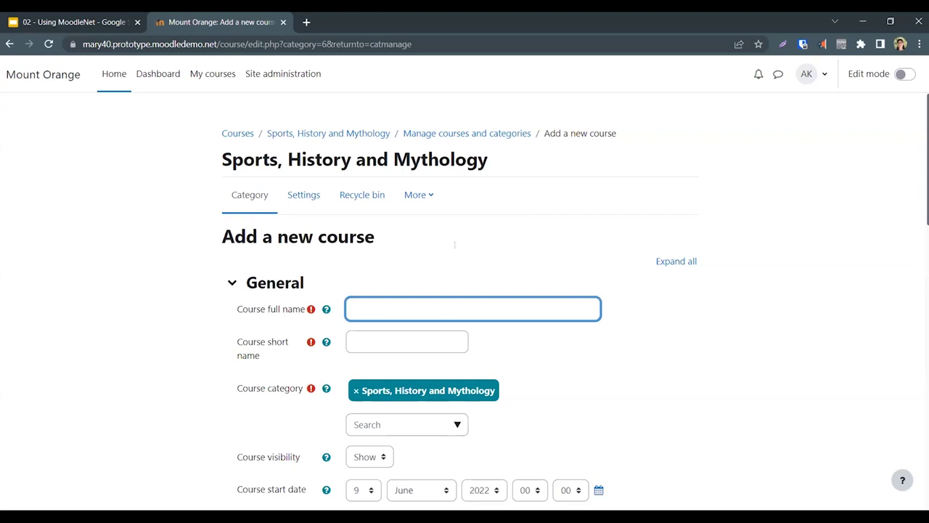
{"action": "type", "text": "t"}
{"action": "key", "text": "Down"}
{"action": "key", "text": "Return"}
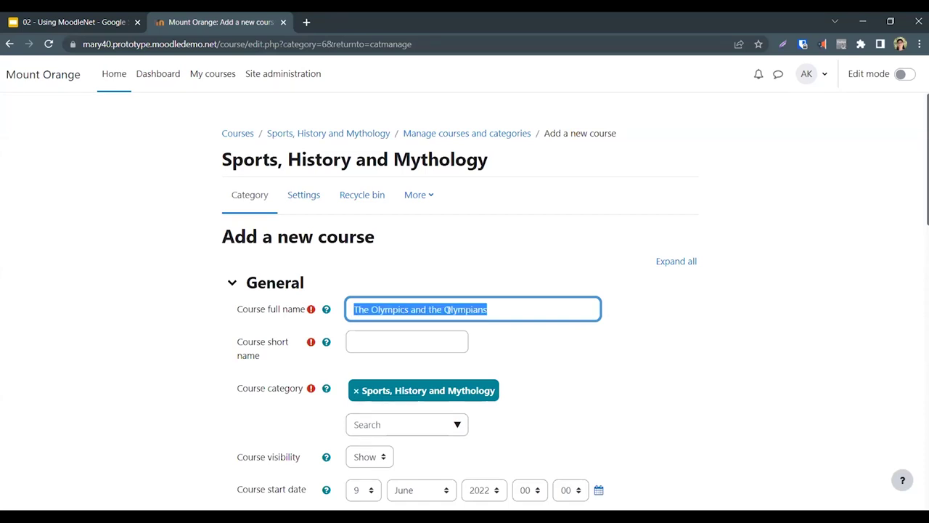
{"action": "left_click", "coordinate": [403, 333]}
{"action": "type", "text": "The Olympics and the Olympians"}
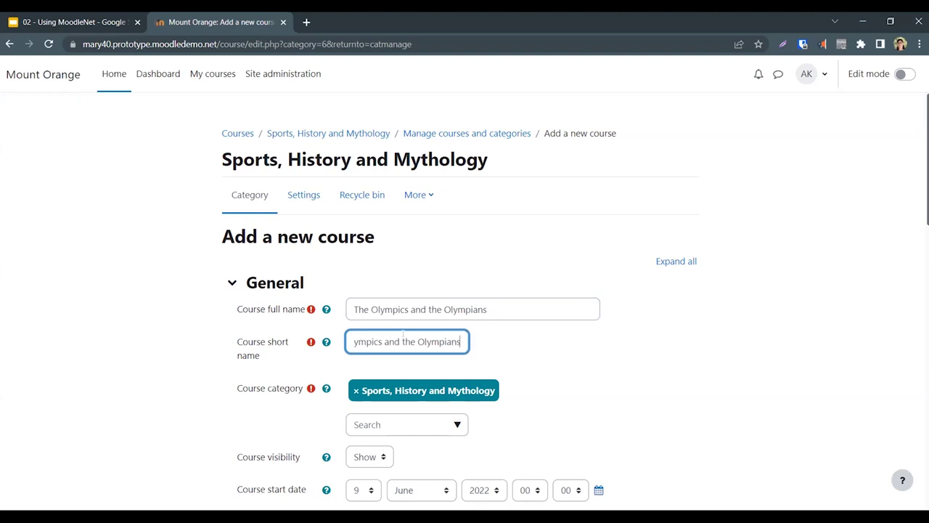
{"action": "left_click", "coordinate": [679, 385]}
{"action": "scroll", "coordinate": [680, 385], "scroll_direction": "down", "scroll_amount": 10}
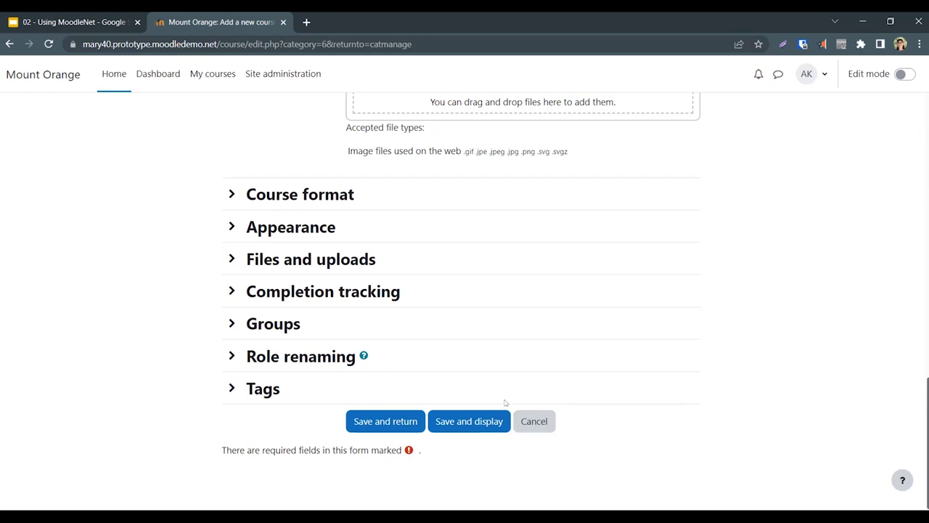
{"action": "left_click", "coordinate": [471, 424]}
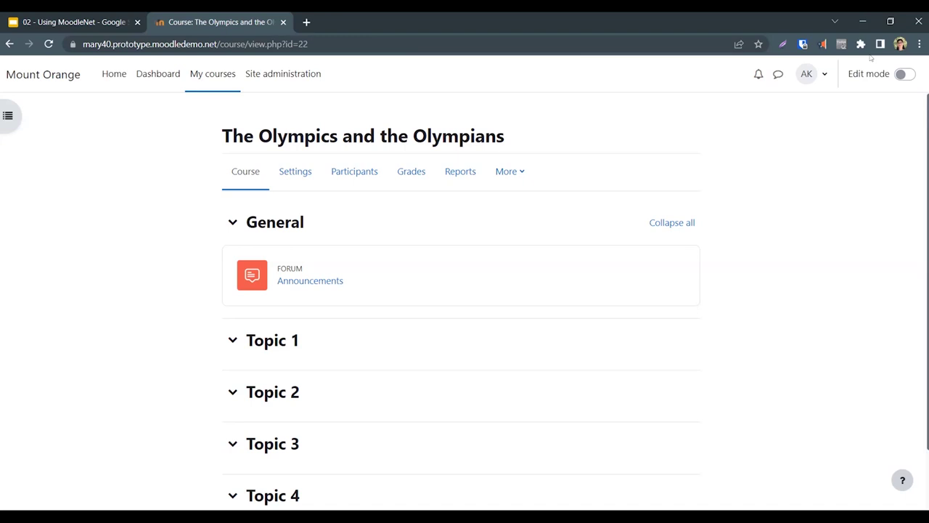
- Turn on edit mode for the course and browse MoodleNet for content to add to the General section
{"action": "left_click", "coordinate": [904, 75]}
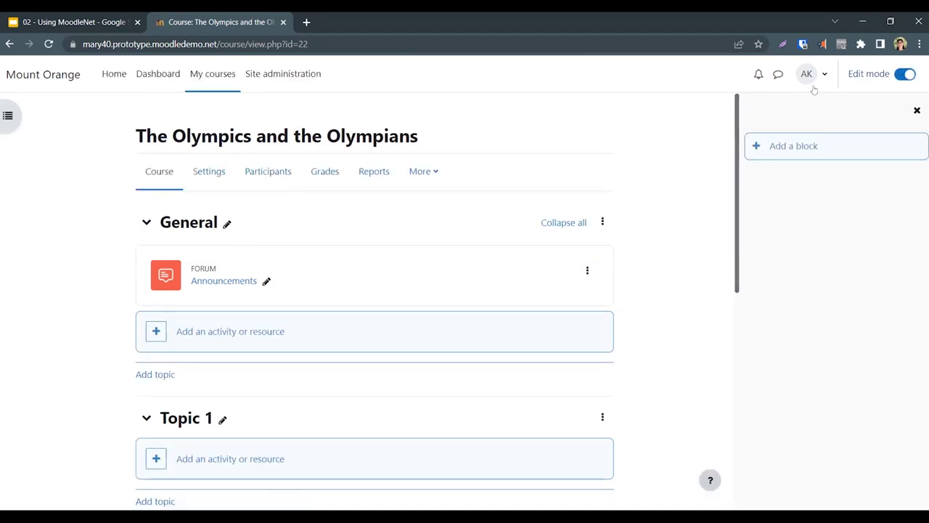
{"action": "left_click", "coordinate": [240, 331]}
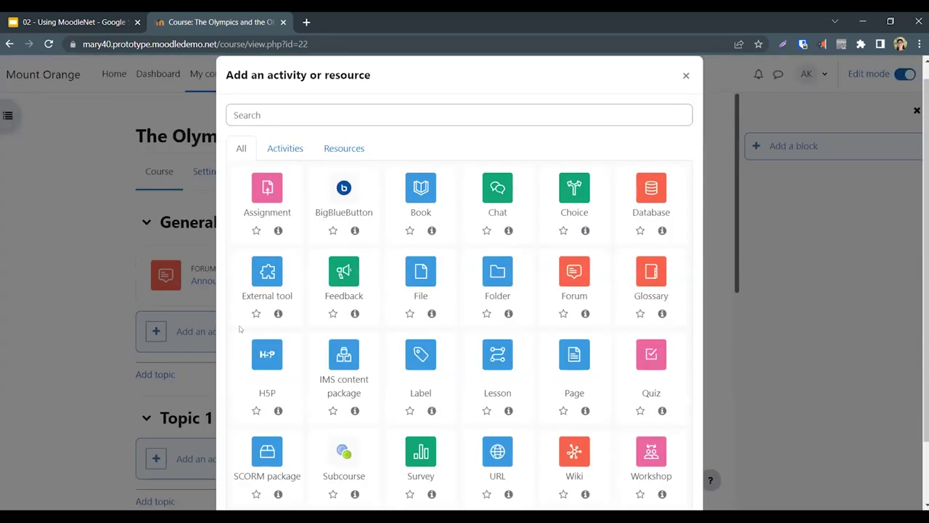
{"action": "scroll", "coordinate": [446, 300], "scroll_direction": "down", "scroll_amount": 2}
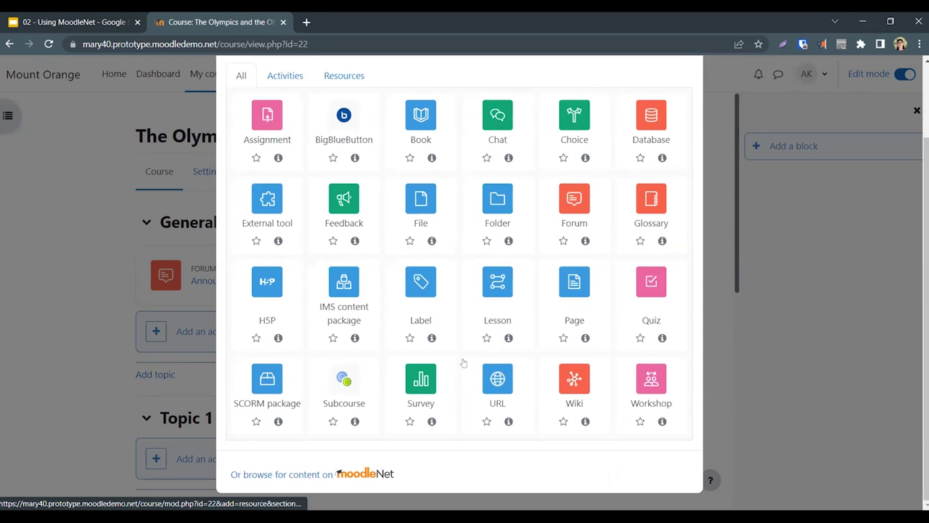
{"action": "left_click", "coordinate": [276, 476]}
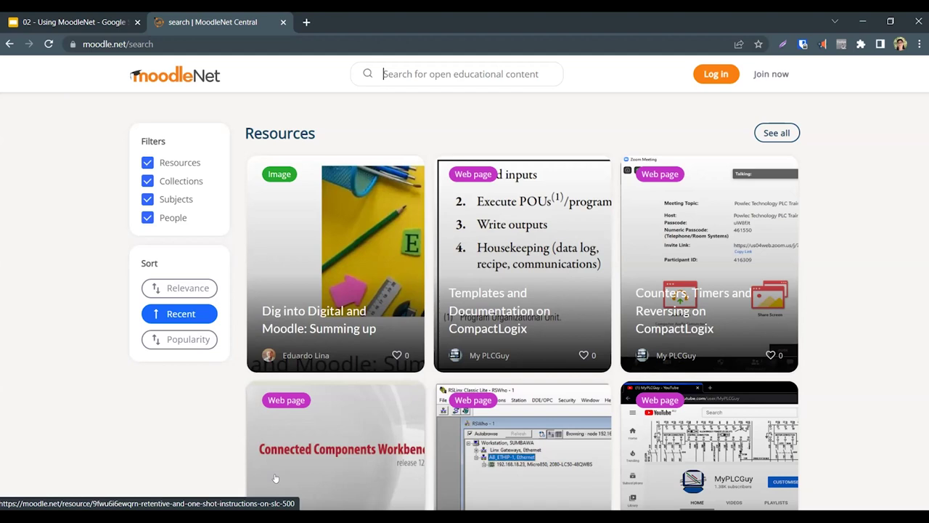
- Search MoodleNet for "Olym"
{"action": "type", "text": "o"}
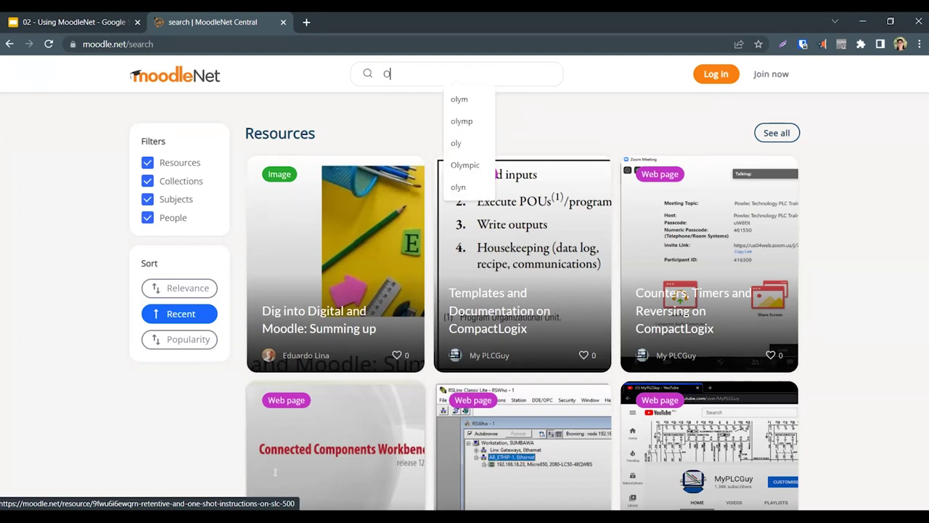
{"action": "type", "text": "lym"}
{"action": "key", "text": "Return"}
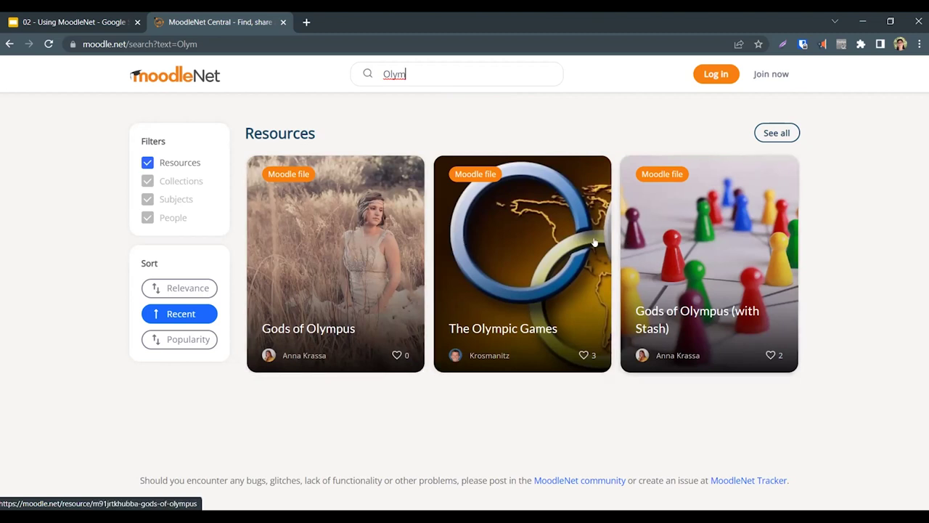
- Examine the descriptions and licence details of the Gods of Olympus, The Olympic Games and Gods of Olympus (with Stash) resources
{"action": "left_click", "coordinate": [347, 275]}
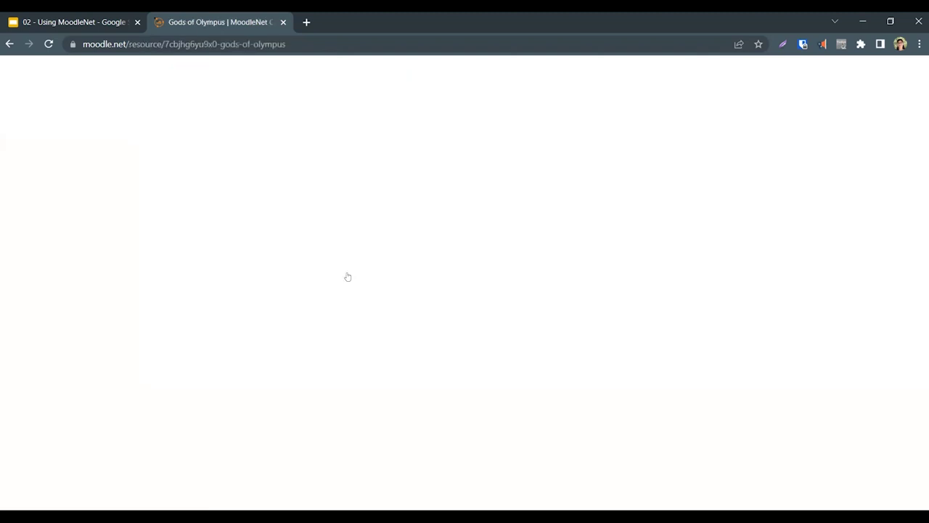
{"action": "scroll", "coordinate": [511, 349], "scroll_direction": "down", "scroll_amount": 3}
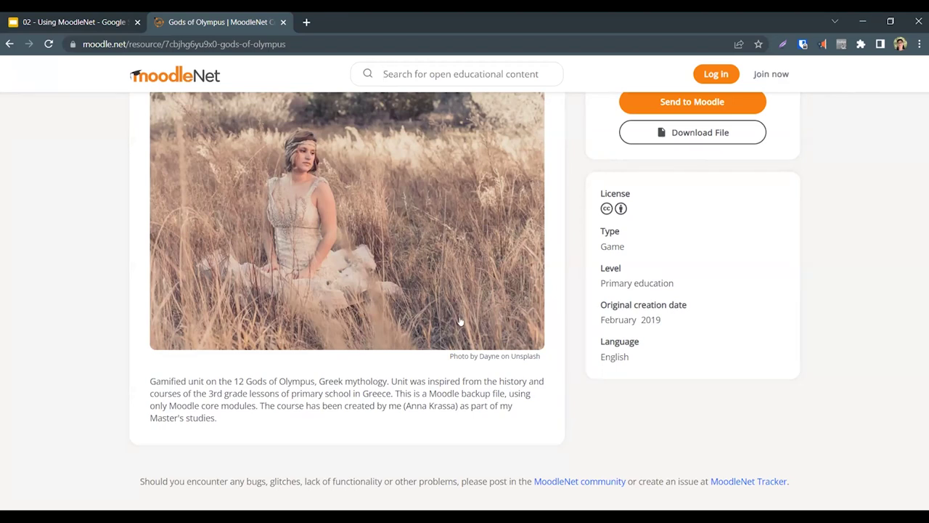
{"action": "left_click", "coordinate": [12, 43]}
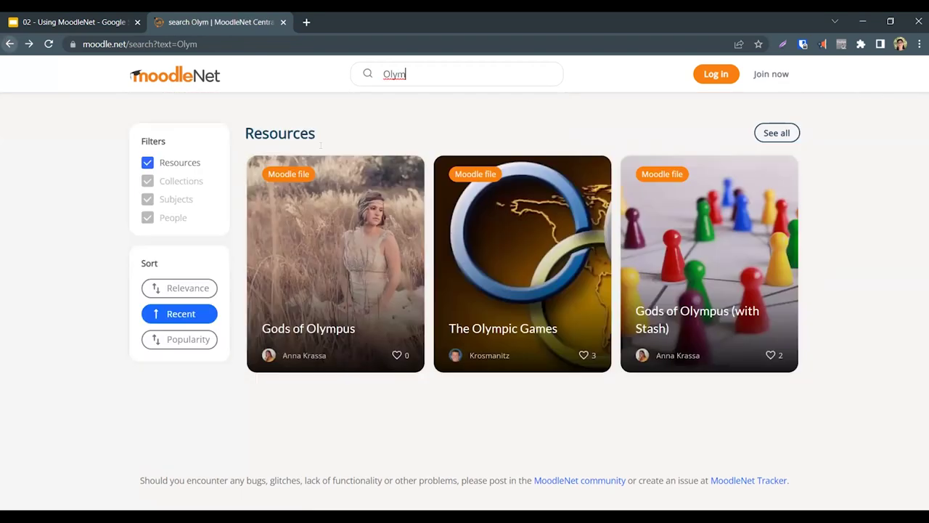
{"action": "left_click", "coordinate": [516, 269]}
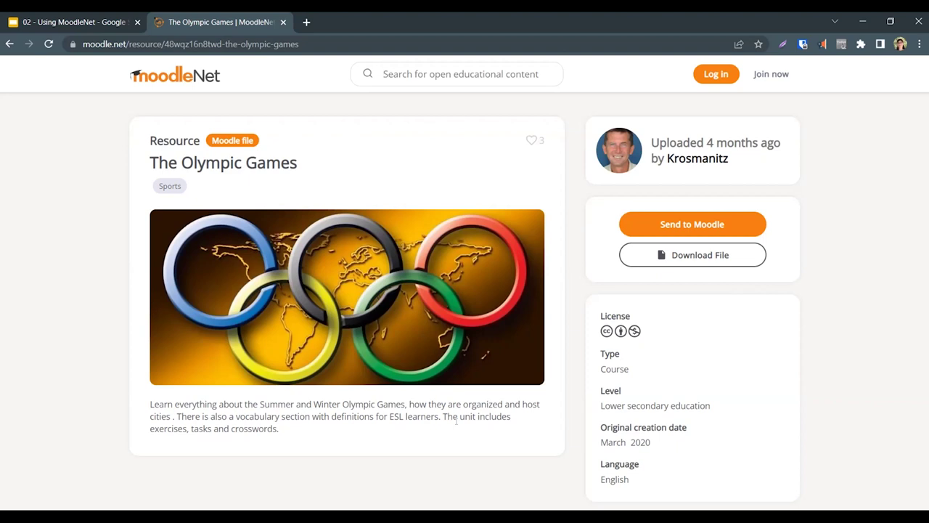
{"action": "scroll", "coordinate": [457, 420], "scroll_direction": "down", "scroll_amount": 1}
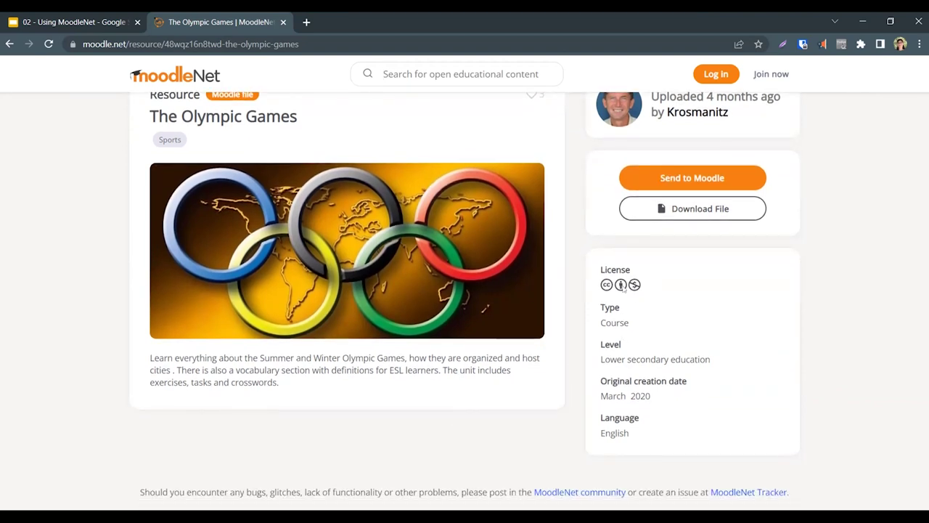
{"action": "mouse_move", "coordinate": [617, 289]}
{"action": "left_click", "coordinate": [10, 44]}
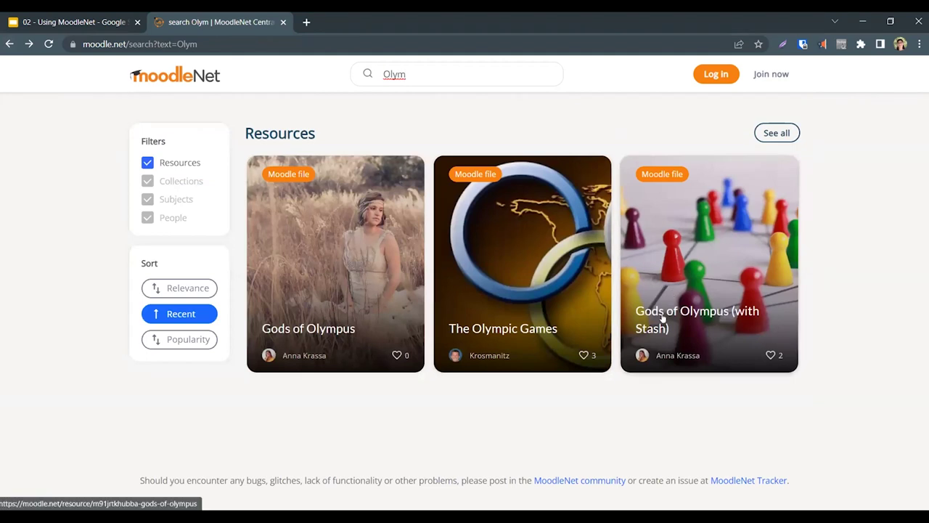
{"action": "left_click", "coordinate": [675, 276]}
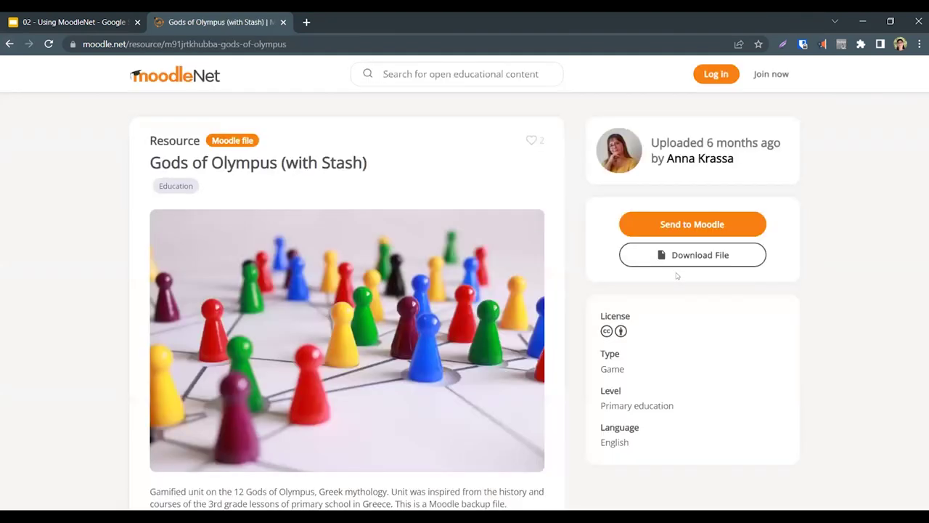
{"action": "scroll", "coordinate": [464, 335], "scroll_direction": "down", "scroll_amount": 2}
{"action": "scroll", "coordinate": [464, 335], "scroll_direction": "up", "scroll_amount": 1}
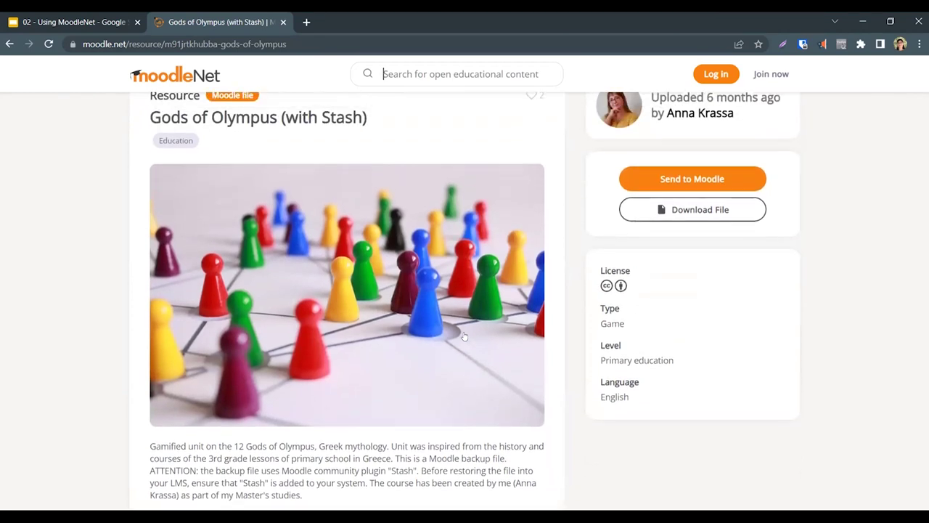
{"action": "scroll", "coordinate": [464, 336], "scroll_direction": "down", "scroll_amount": 1}
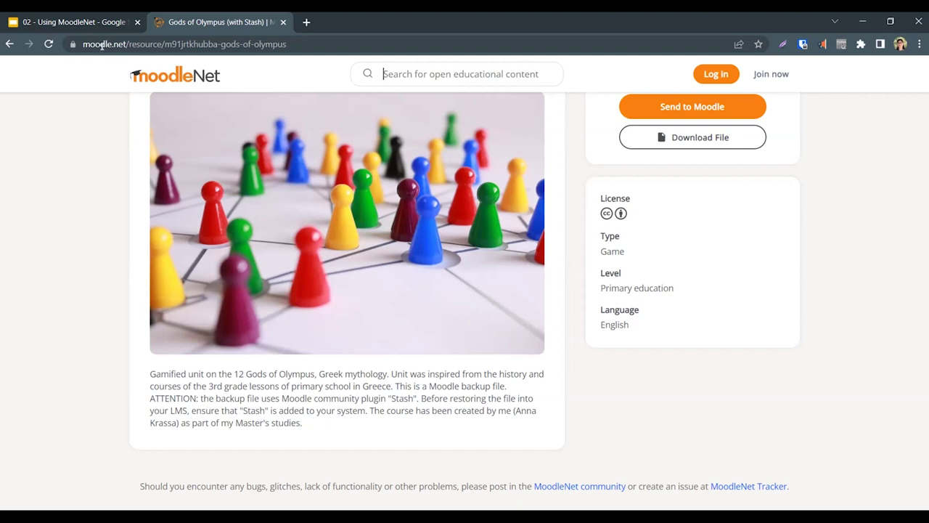
{"action": "left_click", "coordinate": [9, 43]}
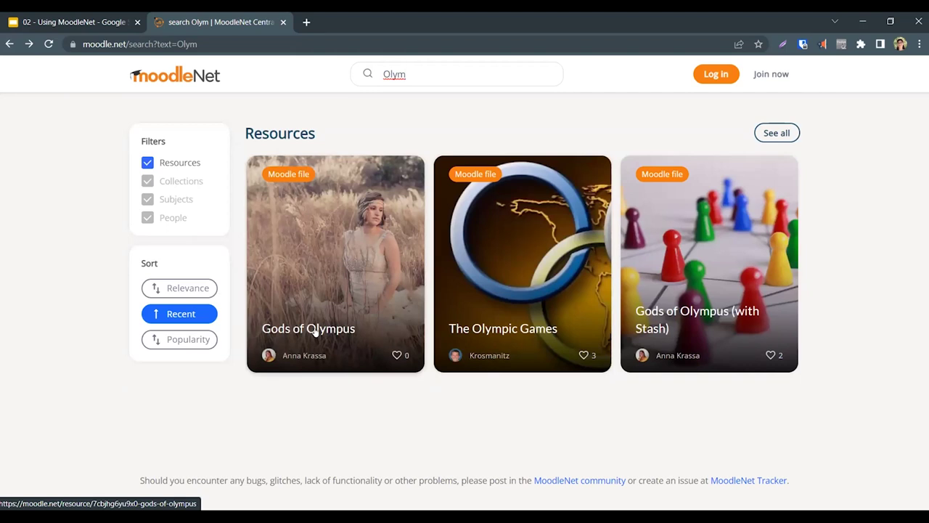
- Send the Gods of Olympus resource without Stash to the Mount Orange Moodle site and confirm its import into The Olympics and the Olympians
{"action": "left_click", "coordinate": [338, 253]}
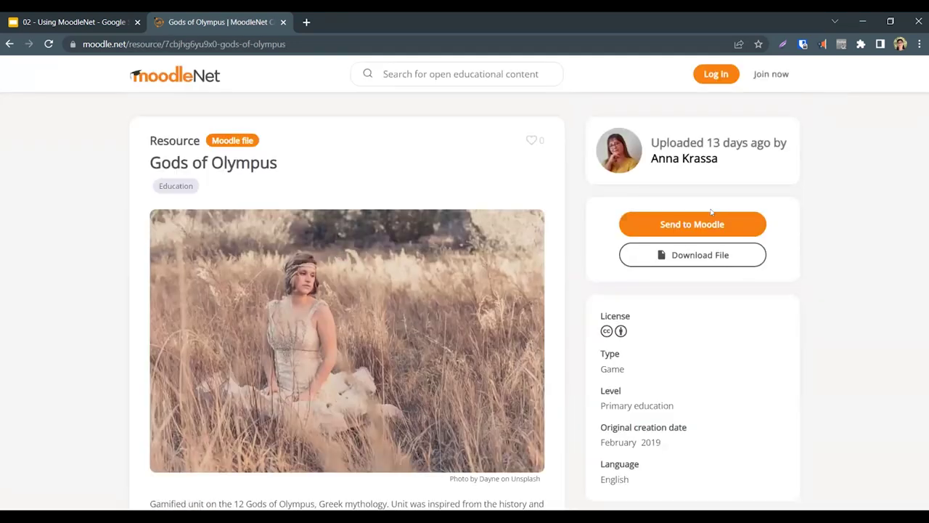
{"action": "left_click", "coordinate": [705, 223]}
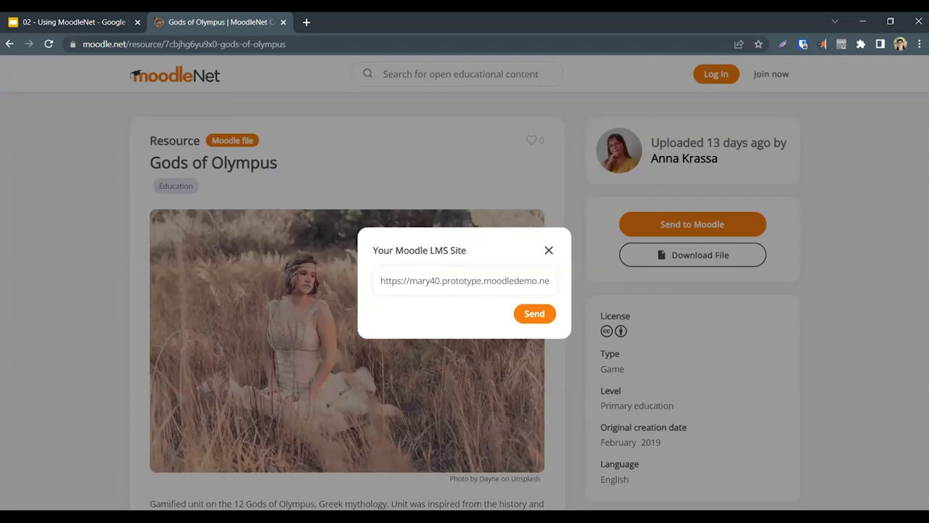
{"action": "left_click", "coordinate": [538, 312]}
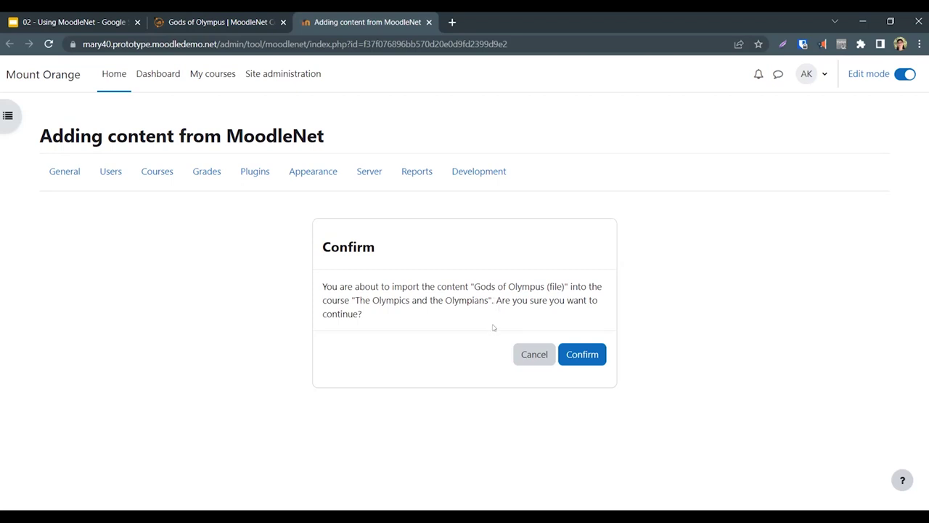
{"action": "left_click", "coordinate": [582, 359]}
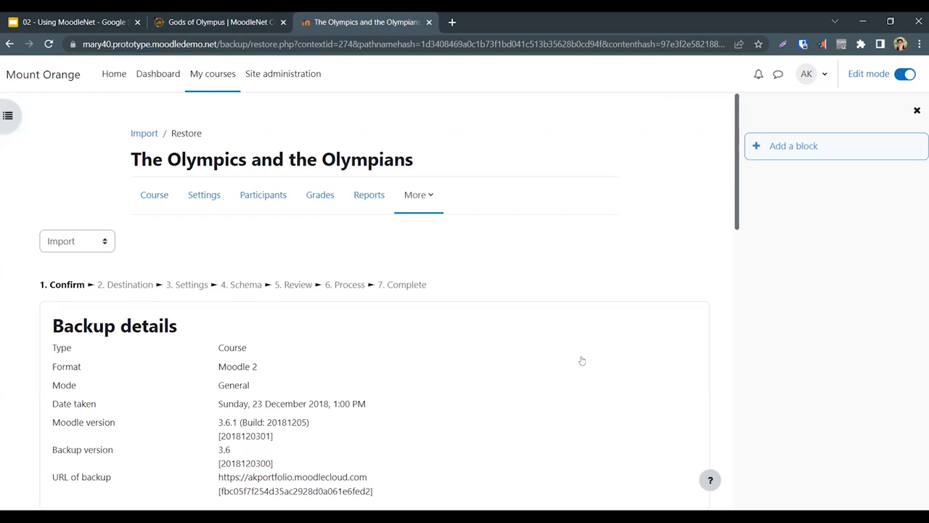
- Review the backup and course details of the imported file and continue the restore to the Destination stage
{"action": "scroll", "coordinate": [582, 360], "scroll_direction": "down", "scroll_amount": 10}
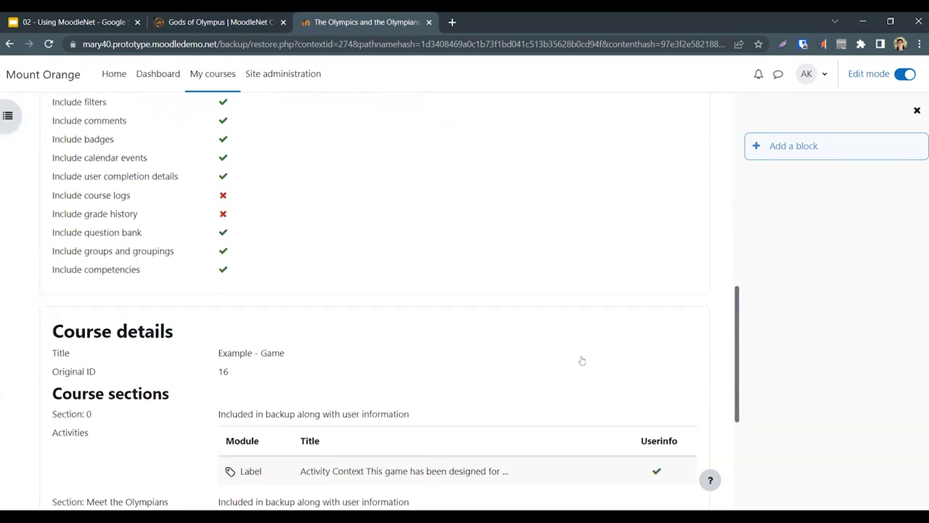
{"action": "scroll", "coordinate": [582, 360], "scroll_direction": "down", "scroll_amount": 1}
{"action": "left_click", "coordinate": [363, 444]}
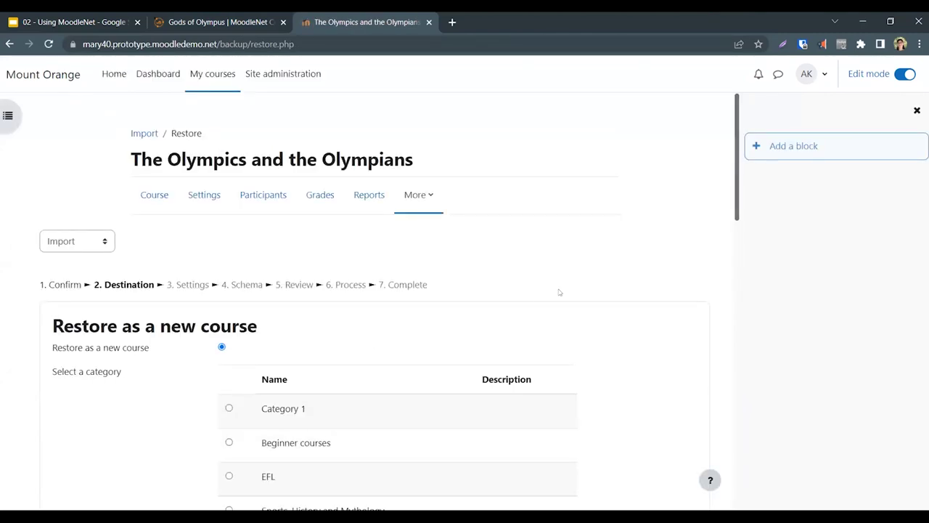
- Choose to merge the backup into this course and accept the default restore settings, advancing to the Schema stage
{"action": "scroll", "coordinate": [559, 292], "scroll_direction": "down", "scroll_amount": 1}
{"action": "scroll", "coordinate": [559, 292], "scroll_direction": "down", "scroll_amount": 4}
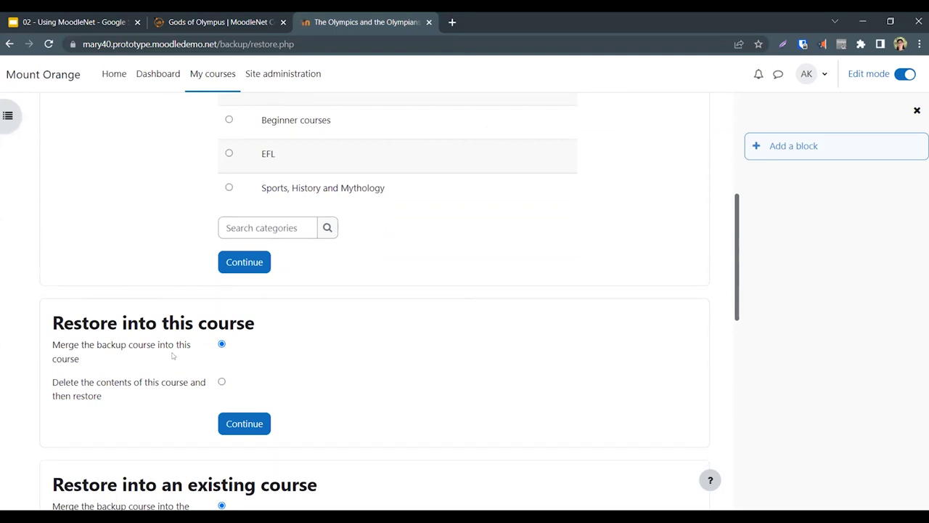
{"action": "left_click", "coordinate": [233, 415]}
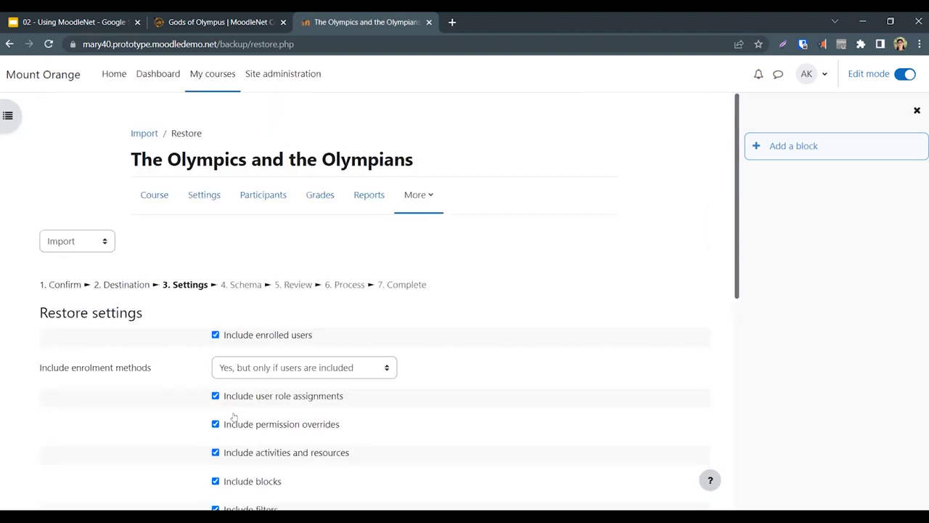
{"action": "scroll", "coordinate": [520, 326], "scroll_direction": "down", "scroll_amount": 5}
{"action": "scroll", "coordinate": [520, 326], "scroll_direction": "down", "scroll_amount": 2}
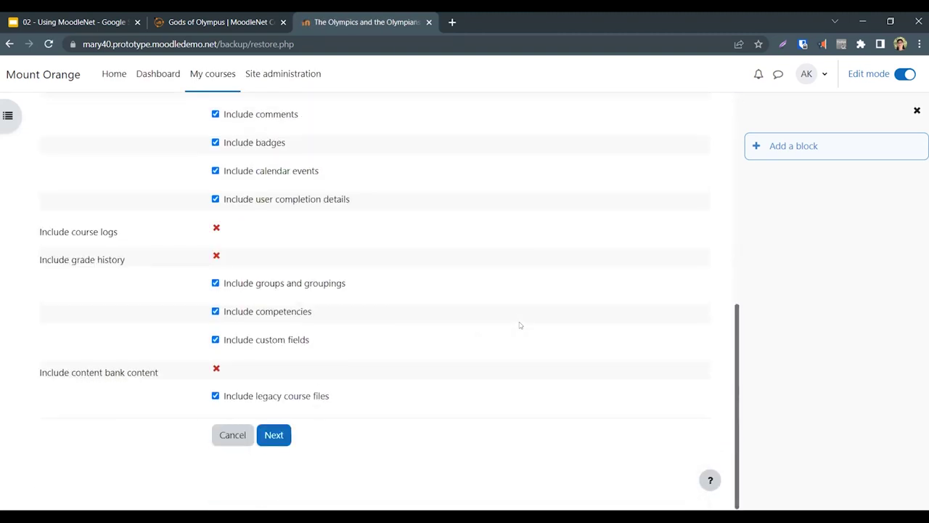
{"action": "left_click", "coordinate": [270, 437]}
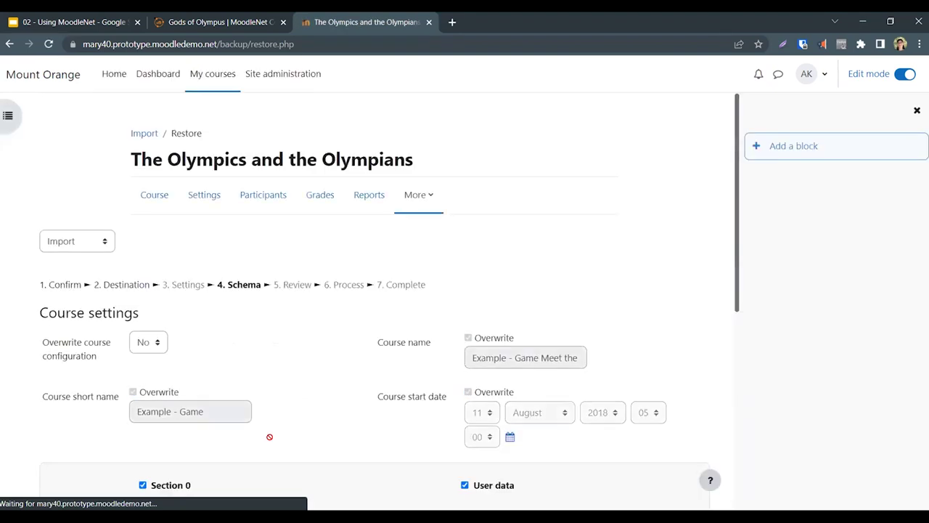
- Keep the default schema with all sections and user data, perform the restore and continue to the restored course
{"action": "scroll", "coordinate": [270, 436], "scroll_direction": "down", "scroll_amount": 5}
{"action": "left_click", "coordinate": [326, 434]}
{"action": "scroll", "coordinate": [331, 431], "scroll_direction": "down", "scroll_amount": 10}
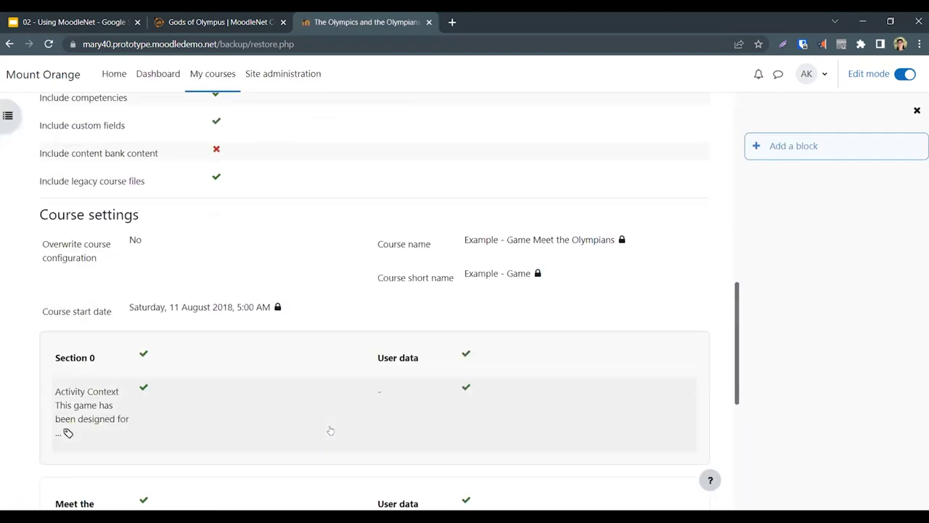
{"action": "left_click", "coordinate": [330, 431]}
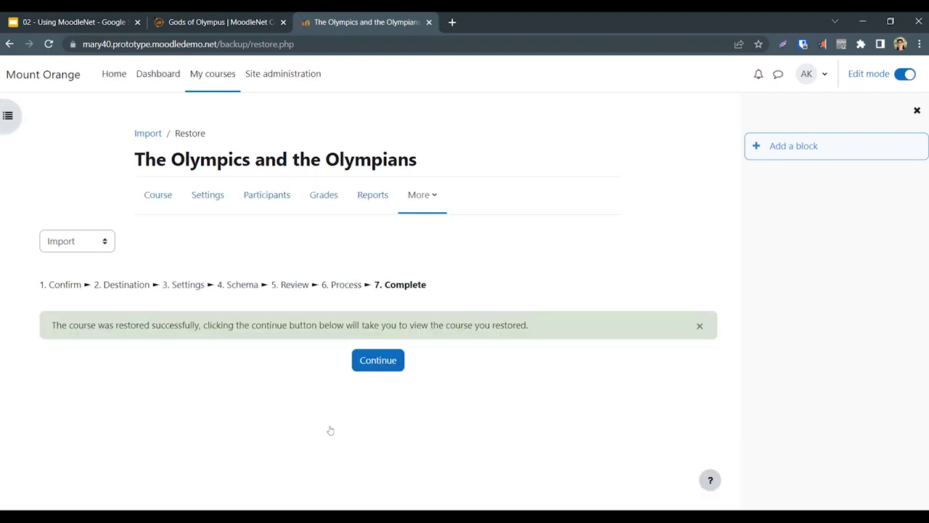
{"action": "left_click", "coordinate": [376, 359]}
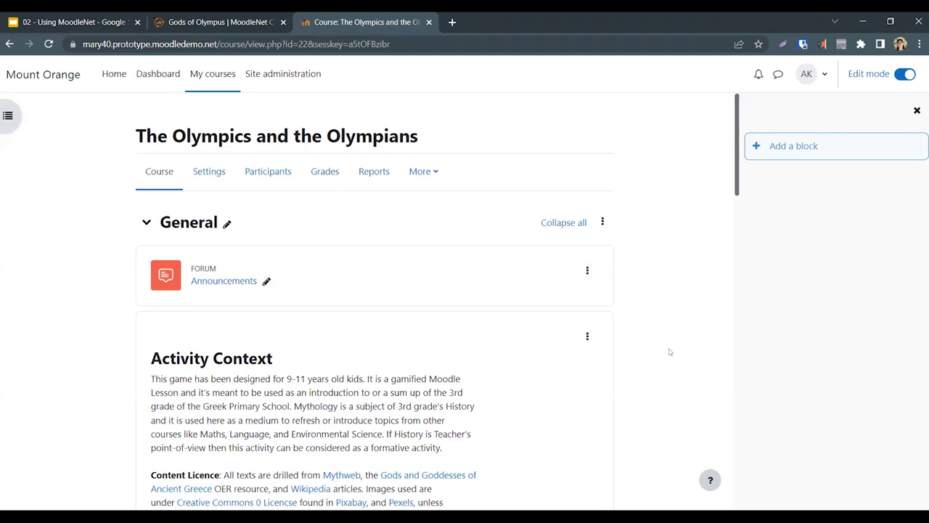
- Examine the imported Activity Context text and the Meet the Olympians section on the course page
{"action": "scroll", "coordinate": [669, 351], "scroll_direction": "down", "scroll_amount": 3}
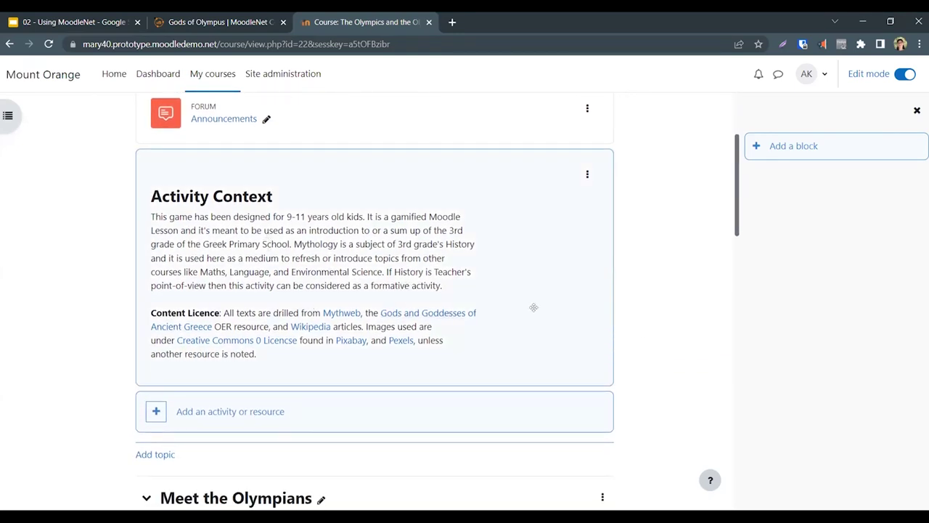
{"action": "scroll", "coordinate": [533, 307], "scroll_direction": "down", "scroll_amount": 4}
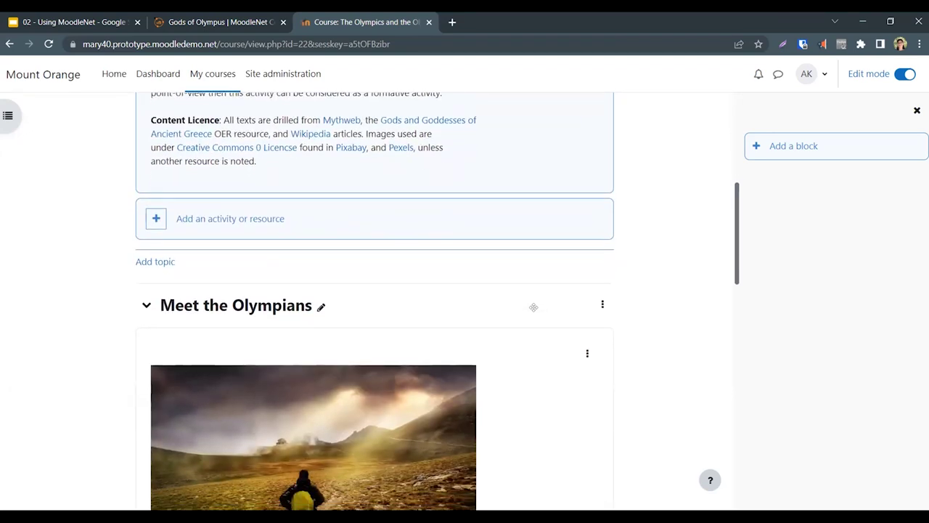
{"action": "scroll", "coordinate": [535, 310], "scroll_direction": "down", "scroll_amount": 1}
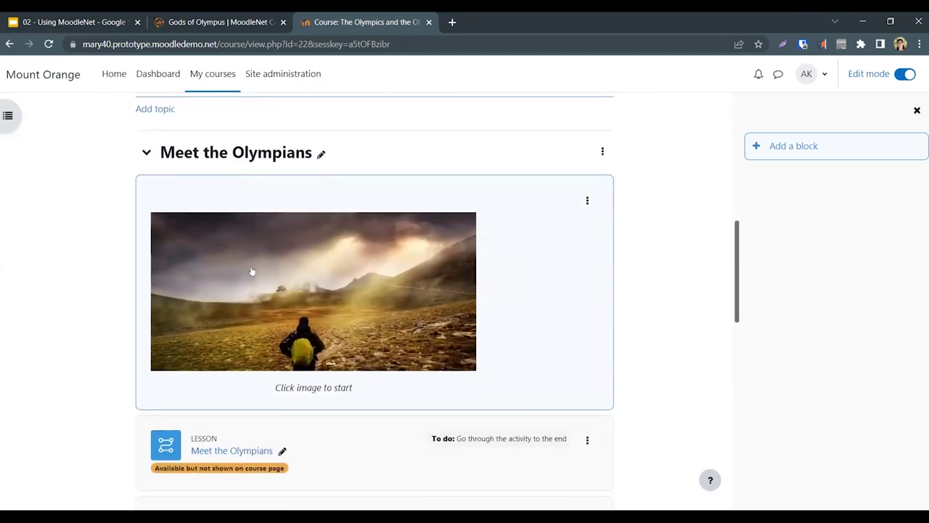
{"action": "scroll", "coordinate": [363, 327], "scroll_direction": "down", "scroll_amount": 1}
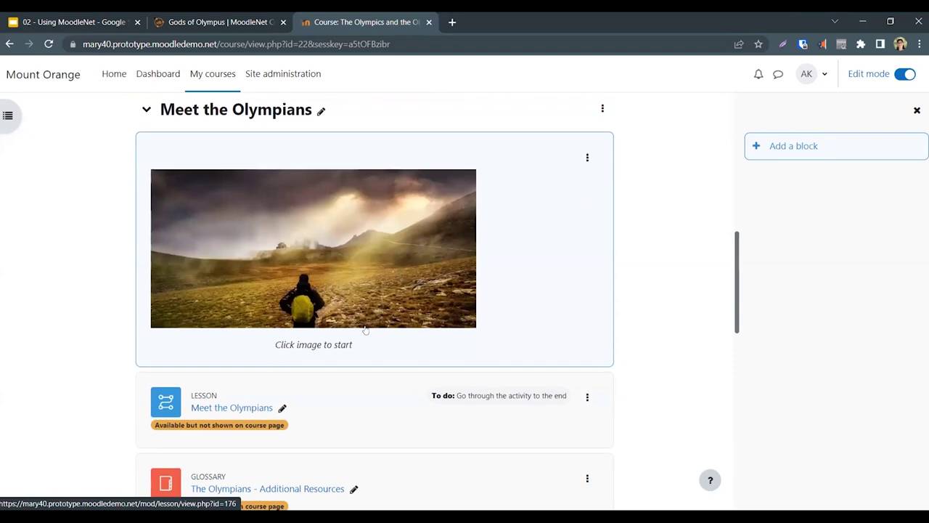
- Preview the Meet the Olympians lesson from its start image, read the Welcome page and advance to the first question
{"action": "left_click", "coordinate": [342, 252]}
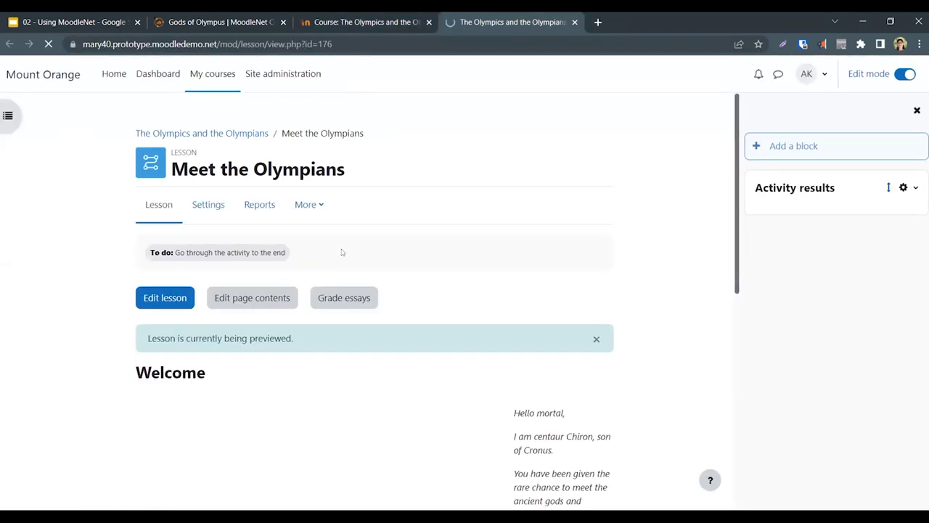
{"action": "scroll", "coordinate": [342, 253], "scroll_direction": "down", "scroll_amount": 3}
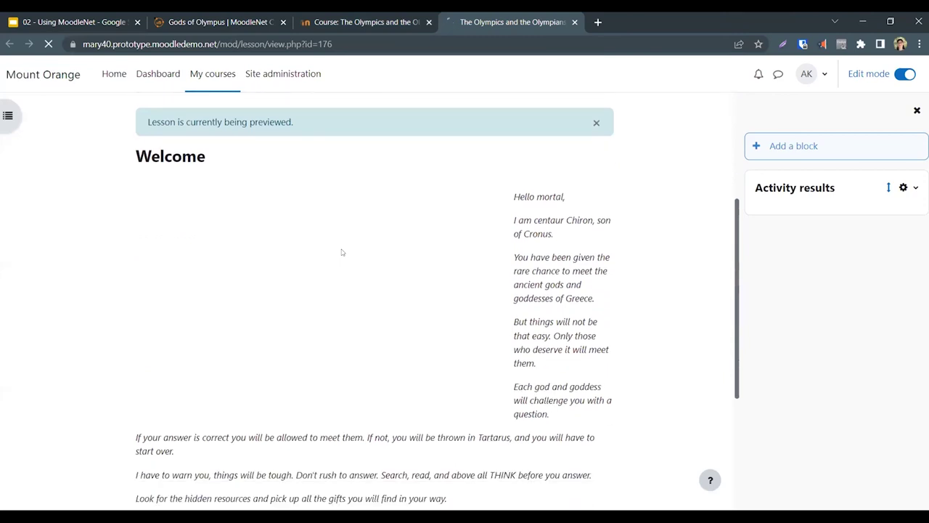
{"action": "scroll", "coordinate": [342, 252], "scroll_direction": "down", "scroll_amount": 1}
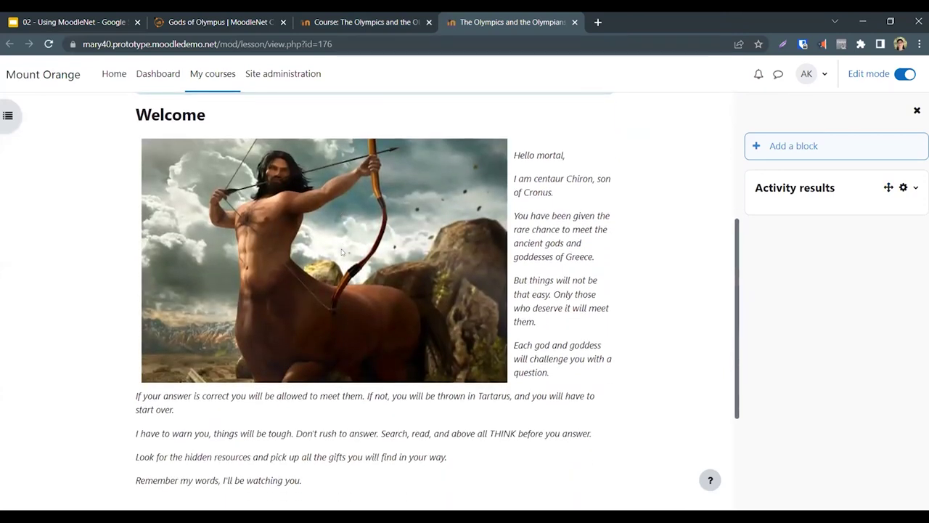
{"action": "scroll", "coordinate": [522, 308], "scroll_direction": "down", "scroll_amount": 1}
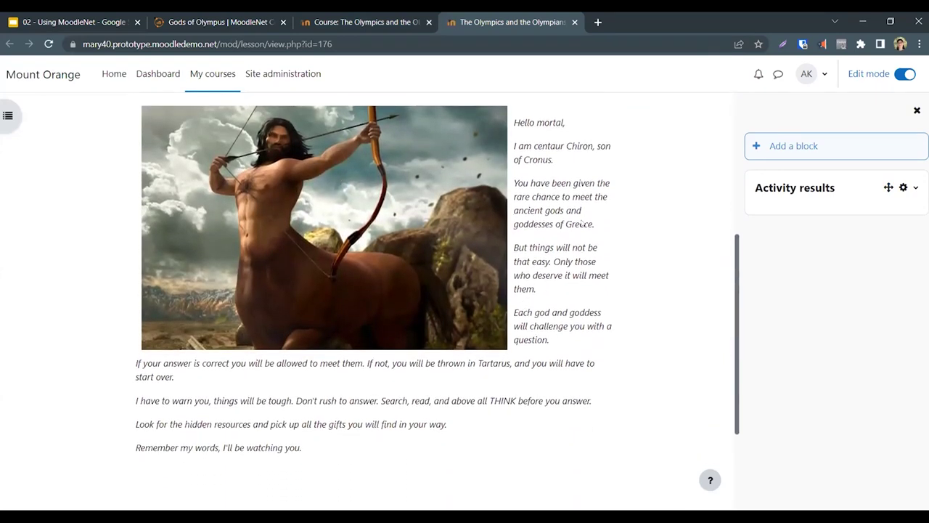
{"action": "scroll", "coordinate": [601, 335], "scroll_direction": "down", "scroll_amount": 3}
{"action": "left_click", "coordinate": [171, 475]}
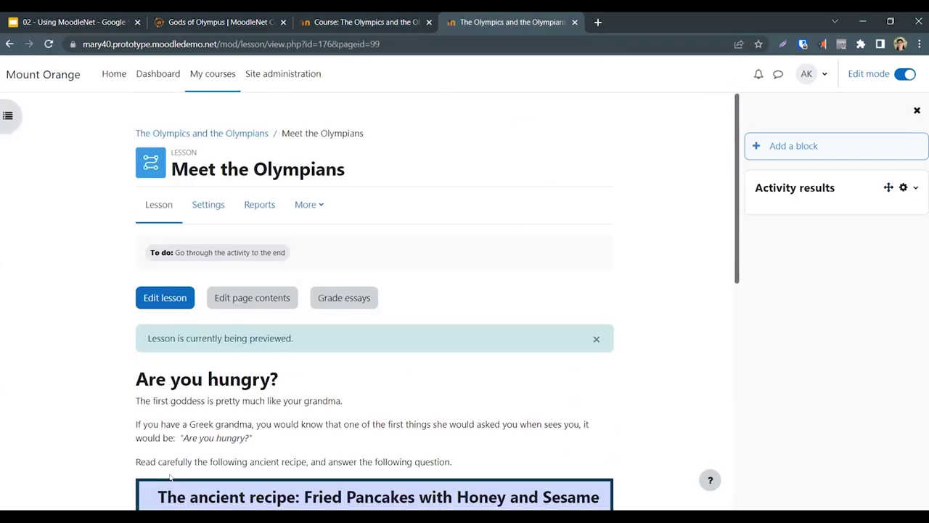
- Answer the pancake recipe question with "six", read the response and continue to the Hestia page
{"action": "scroll", "coordinate": [169, 473], "scroll_direction": "down", "scroll_amount": 3}
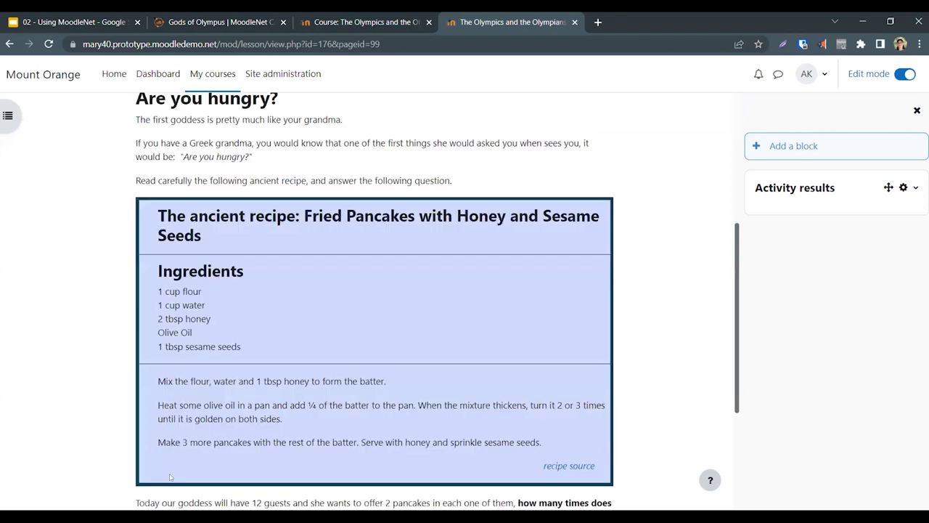
{"action": "scroll", "coordinate": [317, 312], "scroll_direction": "down", "scroll_amount": 3}
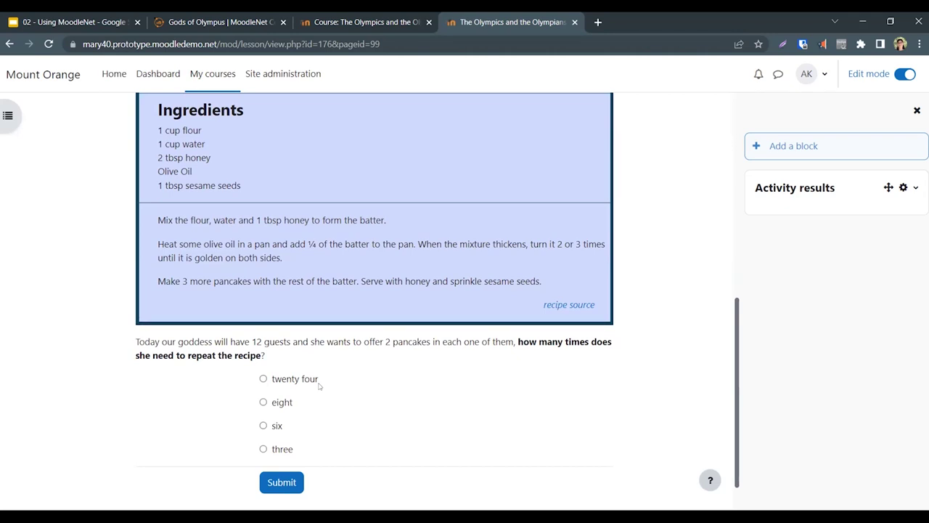
{"action": "left_click", "coordinate": [262, 425]}
{"action": "left_click", "coordinate": [276, 481]}
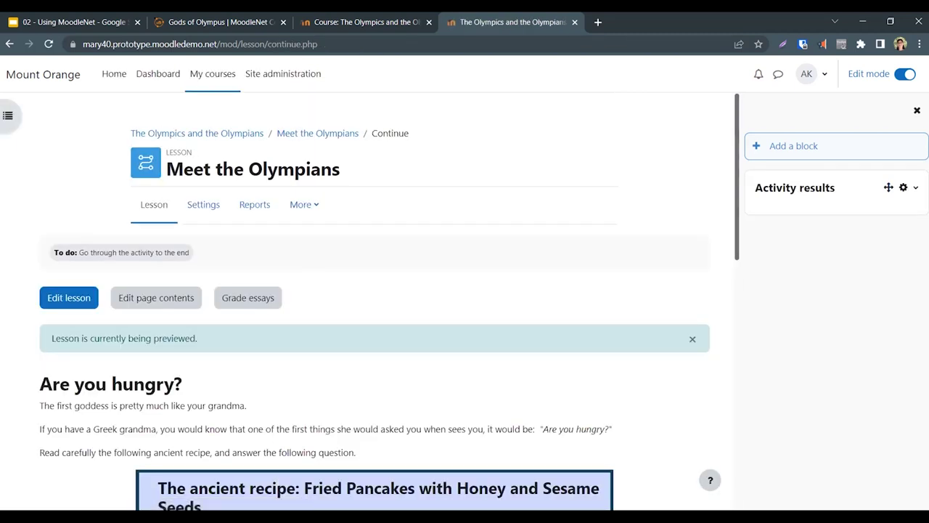
{"action": "scroll", "coordinate": [405, 402], "scroll_direction": "down", "scroll_amount": 8}
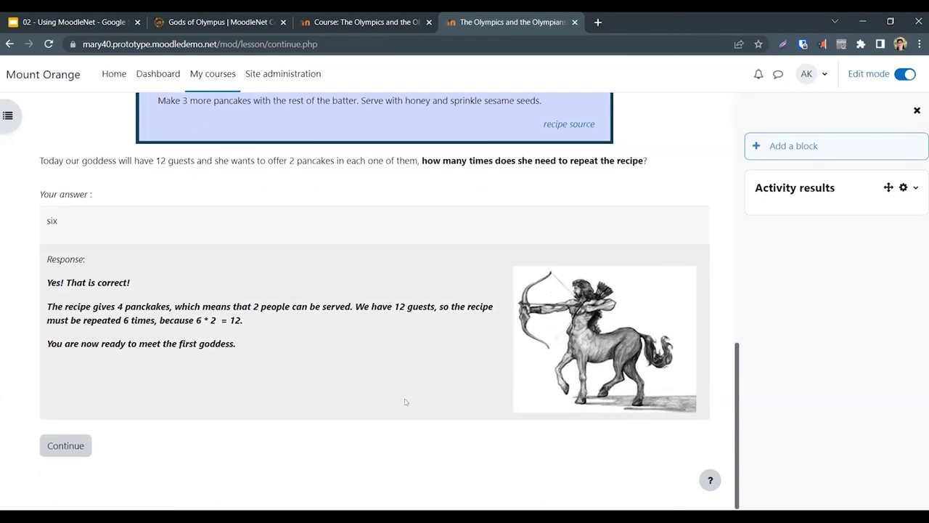
{"action": "left_click", "coordinate": [77, 445]}
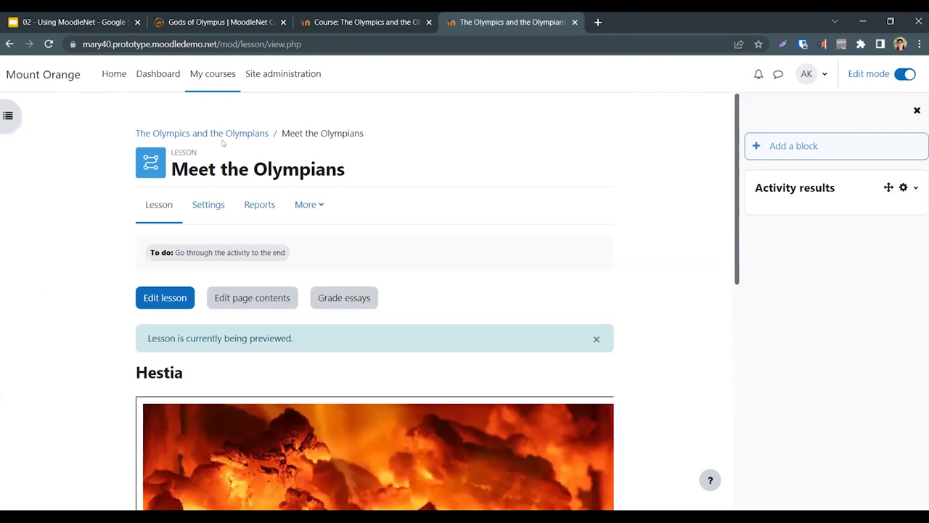
- Return to The Olympics and the Olympians course page and review the imported lesson and glossary activities
{"action": "left_click", "coordinate": [239, 135]}
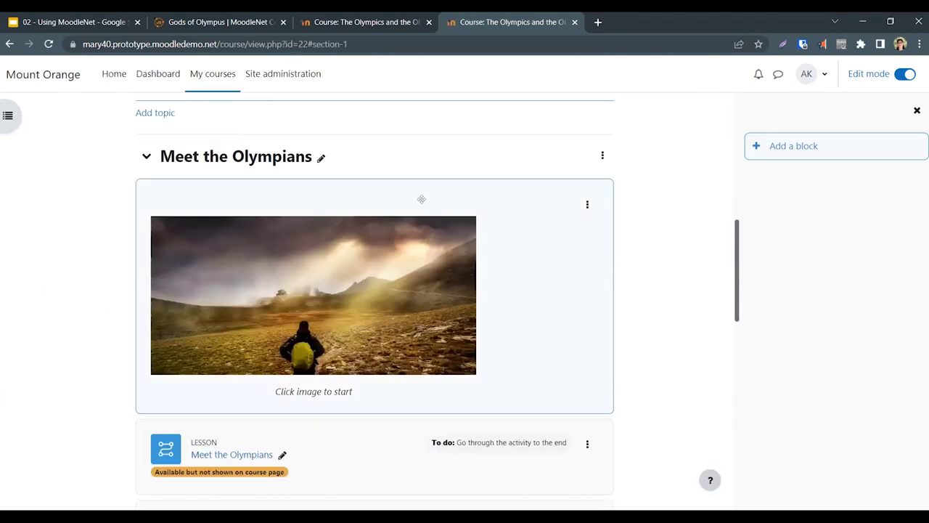
{"action": "scroll", "coordinate": [439, 339], "scroll_direction": "down", "scroll_amount": 1}
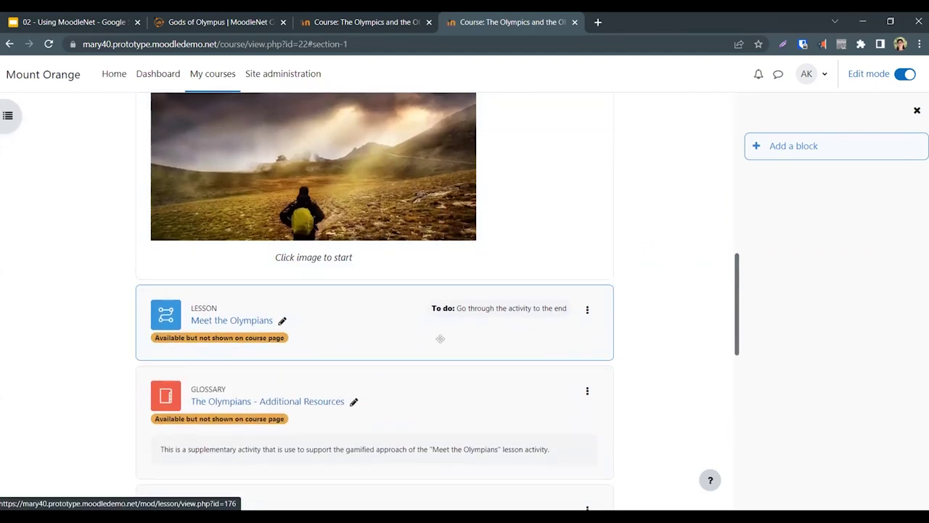
{"action": "scroll", "coordinate": [410, 415], "scroll_direction": "down", "scroll_amount": 2}
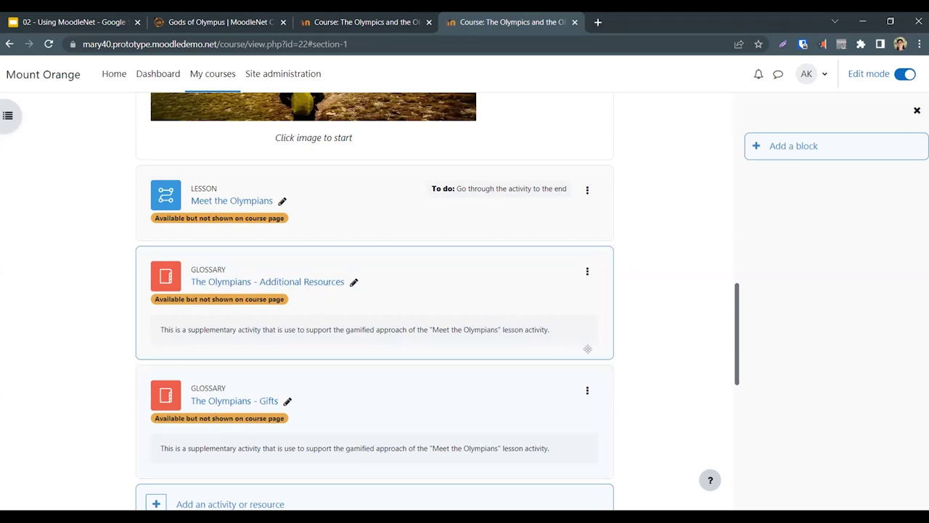
{"action": "scroll", "coordinate": [683, 304], "scroll_direction": "up", "scroll_amount": 3}
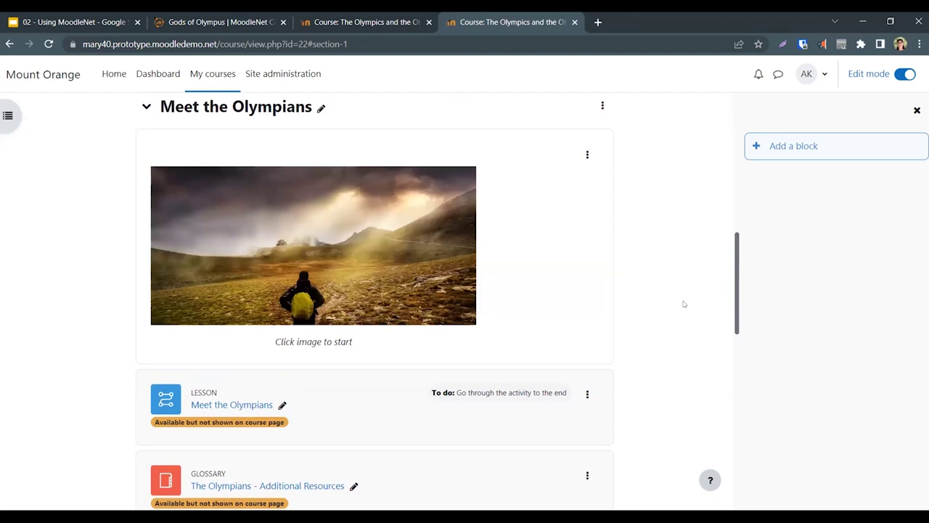
{"action": "scroll", "coordinate": [683, 304], "scroll_direction": "up", "scroll_amount": 4}
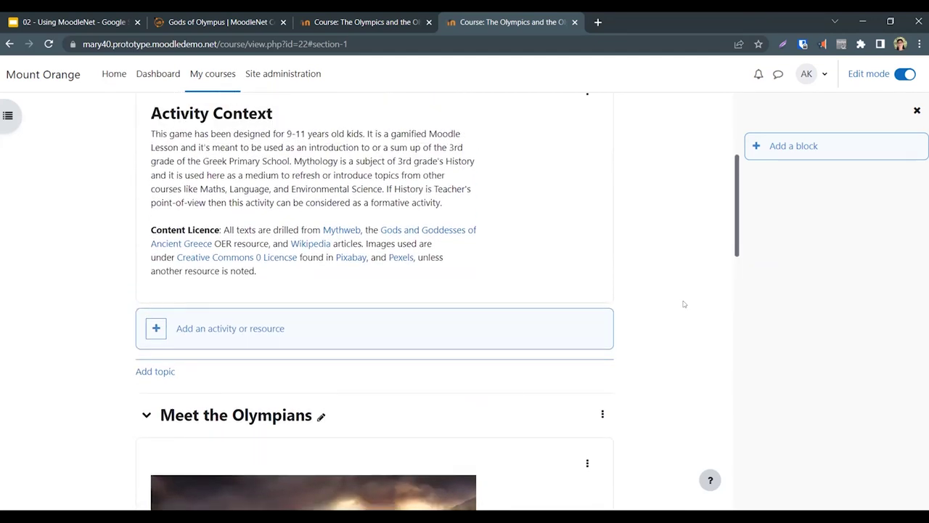
- Browse MoodleNet for content to add to the course's General section, search for "olym" and open The Olympic Games resource
{"action": "left_click", "coordinate": [229, 330]}
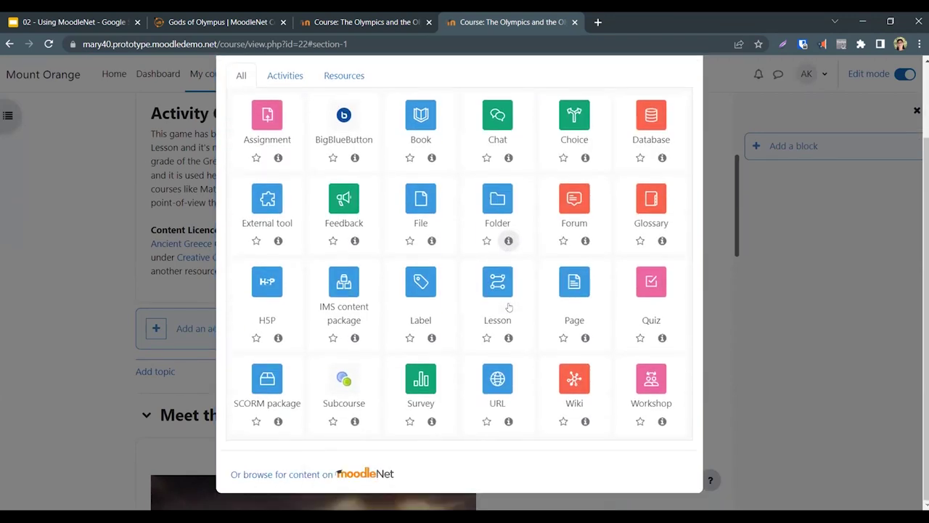
{"action": "left_click", "coordinate": [254, 477]}
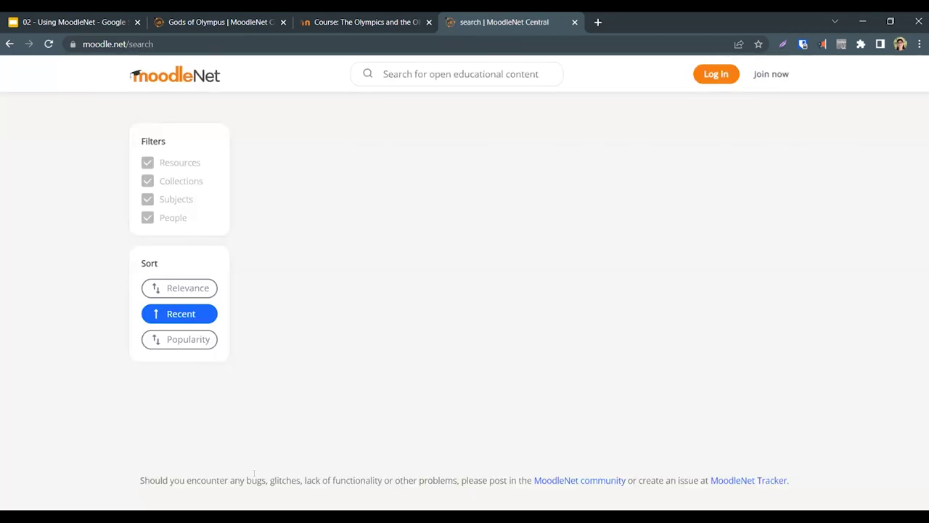
{"action": "type", "text": "o"}
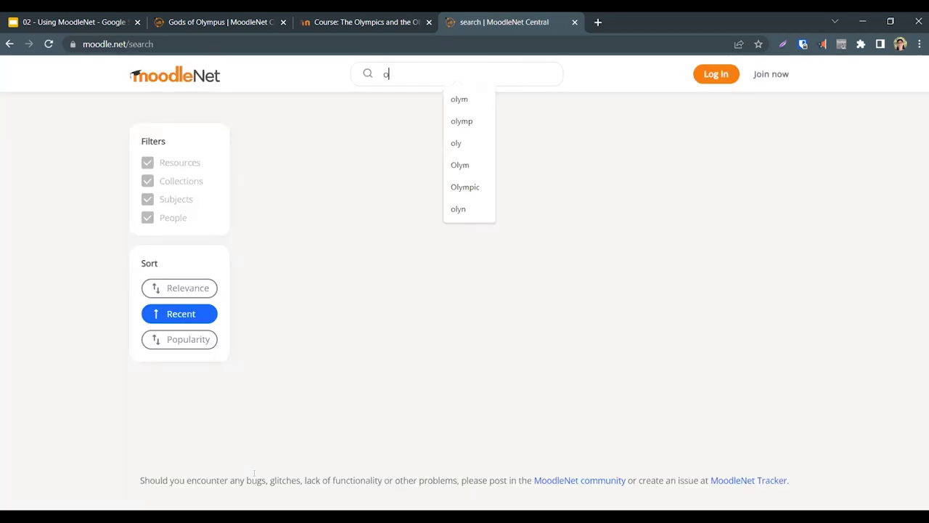
{"action": "type", "text": "lym"}
{"action": "key", "text": "Return"}
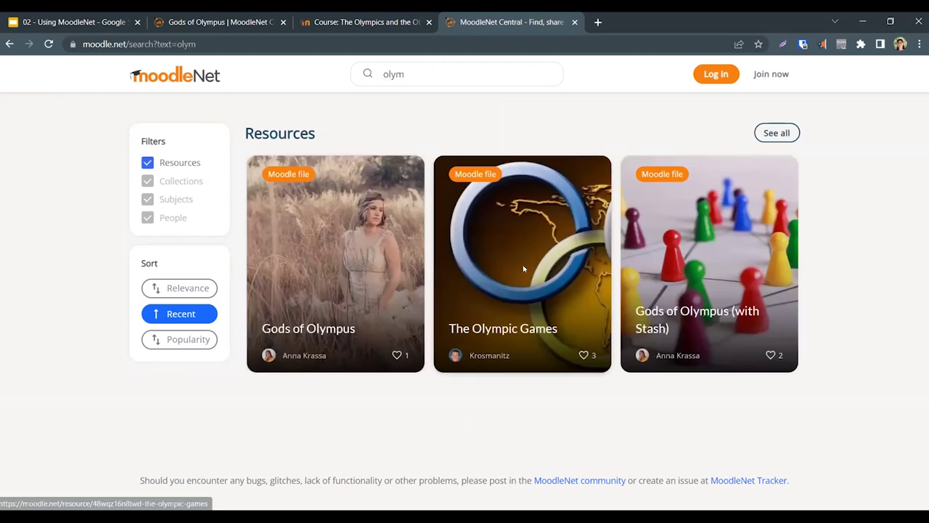
{"action": "left_click", "coordinate": [524, 269]}
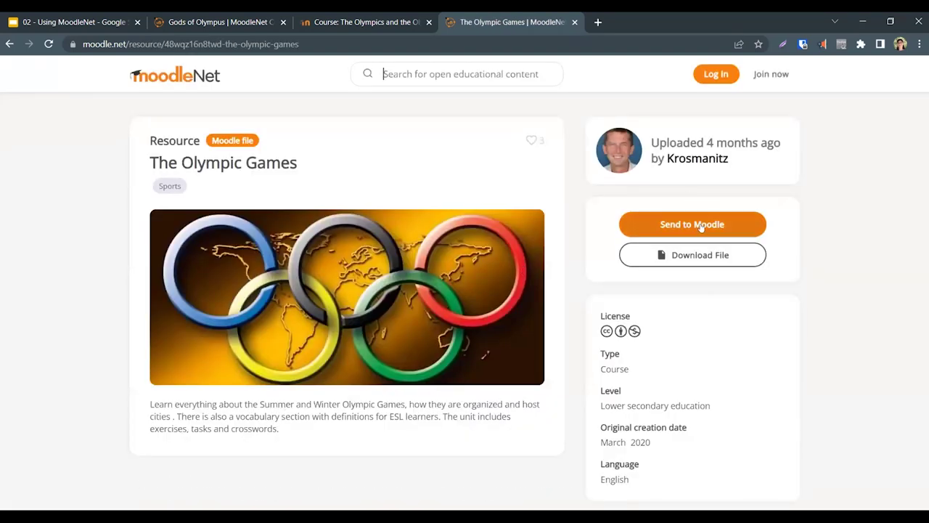
- Send The Olympic Games resource to the Mount Orange Moodle site and confirm its import into The Olympics and the Olympians
{"action": "left_click", "coordinate": [701, 228]}
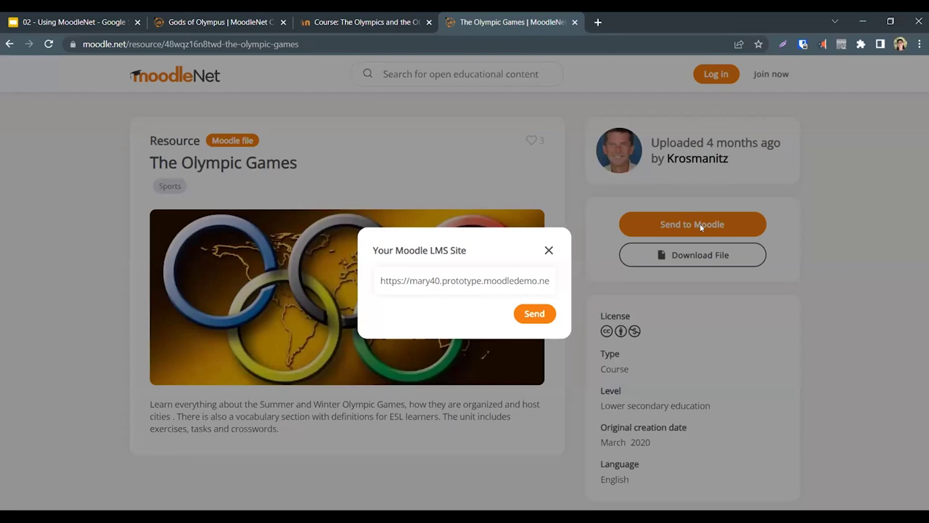
{"action": "left_click", "coordinate": [551, 314]}
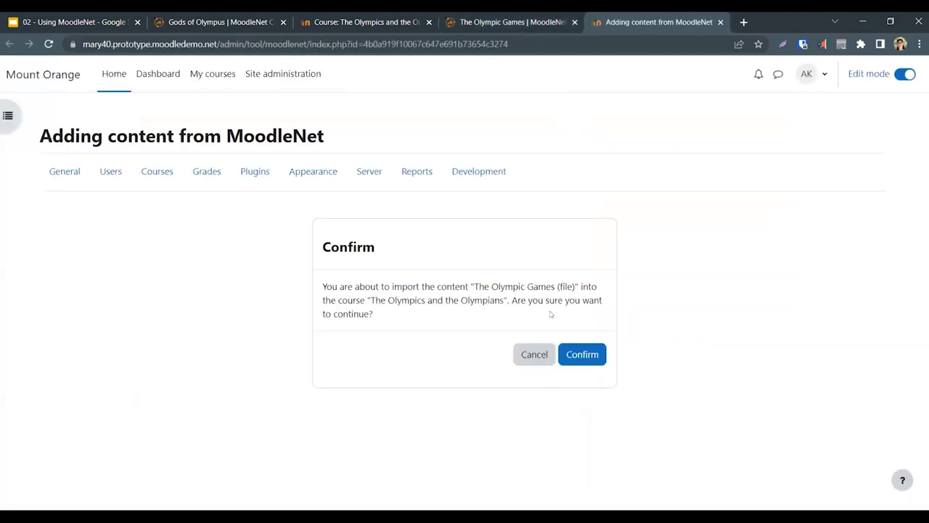
{"action": "left_click", "coordinate": [583, 355]}
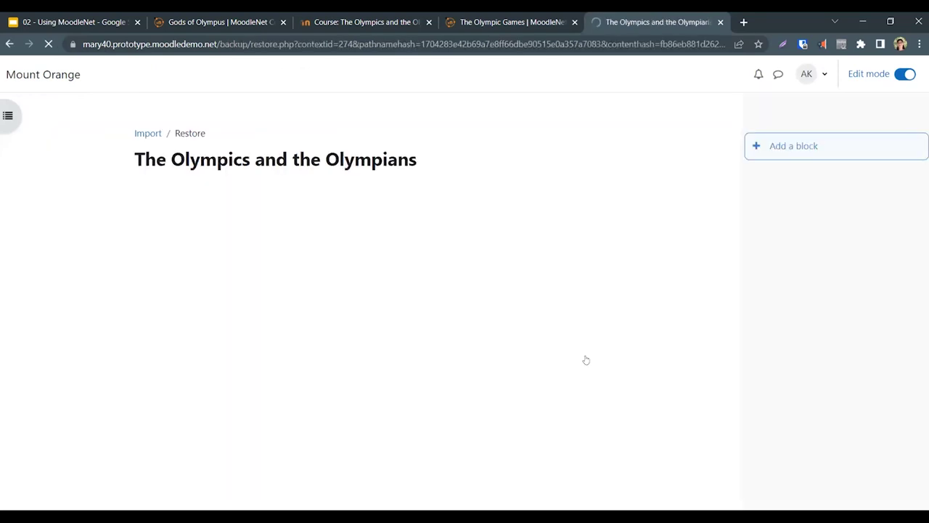
- Accept the backup details and set the restore destination to a new course in the Sports, History and Mythology category
{"action": "scroll", "coordinate": [586, 360], "scroll_direction": "down", "scroll_amount": 20}
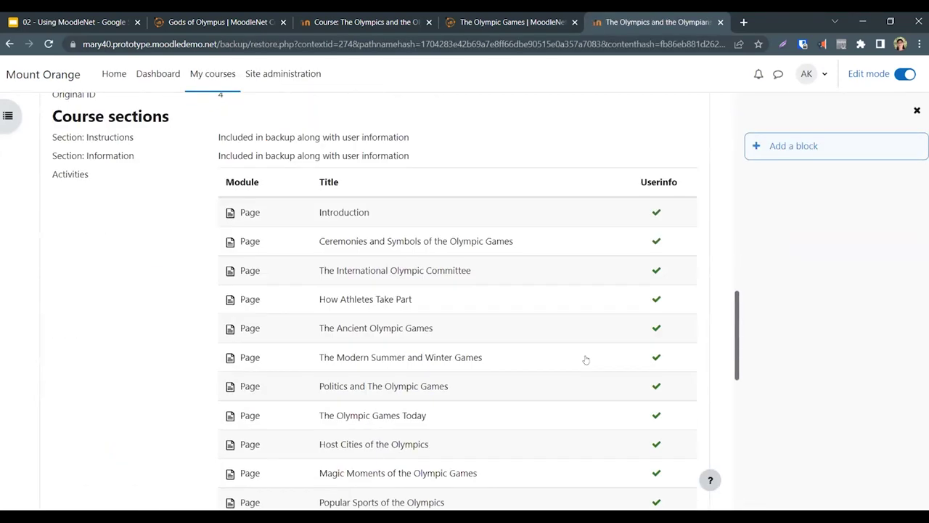
{"action": "key", "text": "Tab"}
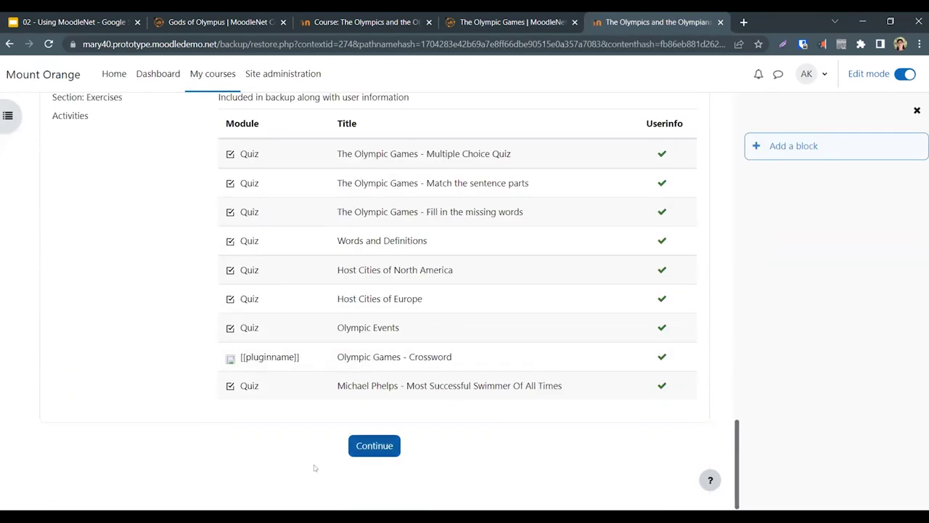
{"action": "key", "text": "Return"}
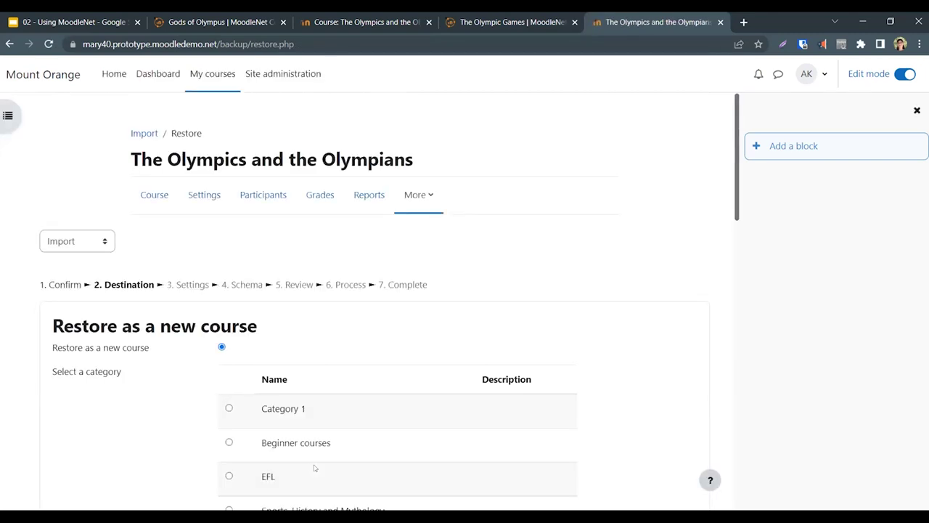
{"action": "scroll", "coordinate": [315, 468], "scroll_direction": "down", "scroll_amount": 2}
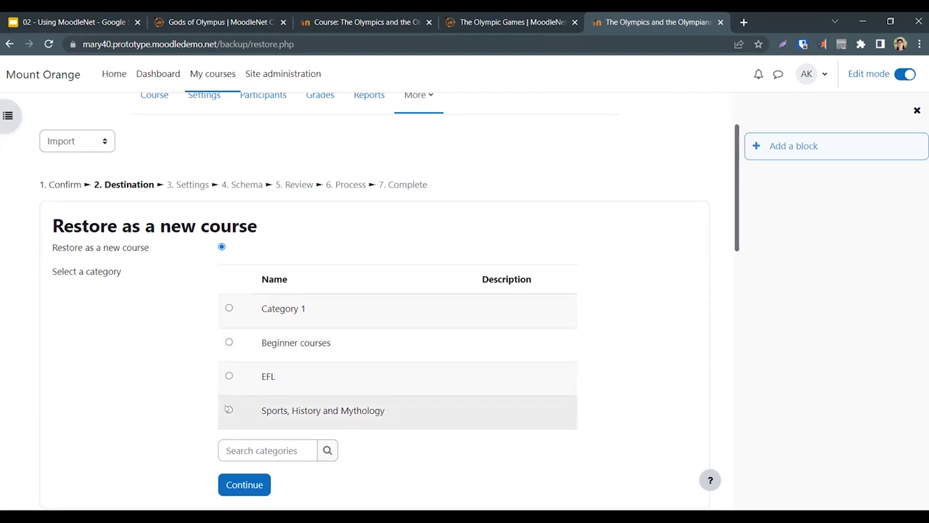
{"action": "left_click", "coordinate": [229, 410]}
{"action": "left_click", "coordinate": [239, 485]}
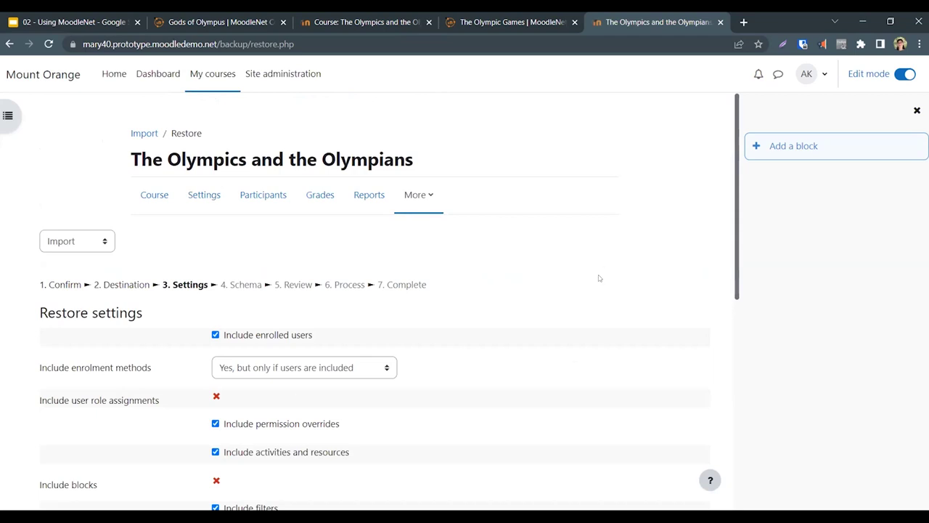
- Keep the default restore settings and all listed activities, perform the restore and open the restored The Olympic Games course
{"action": "scroll", "coordinate": [599, 277], "scroll_direction": "down", "scroll_amount": 10}
{"action": "left_click", "coordinate": [273, 438]}
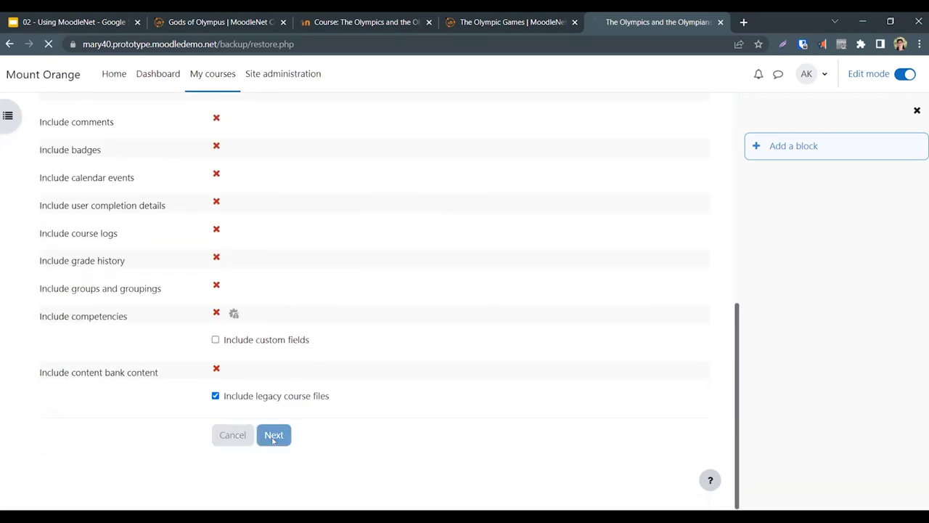
{"action": "scroll", "coordinate": [271, 437], "scroll_direction": "down", "scroll_amount": 15}
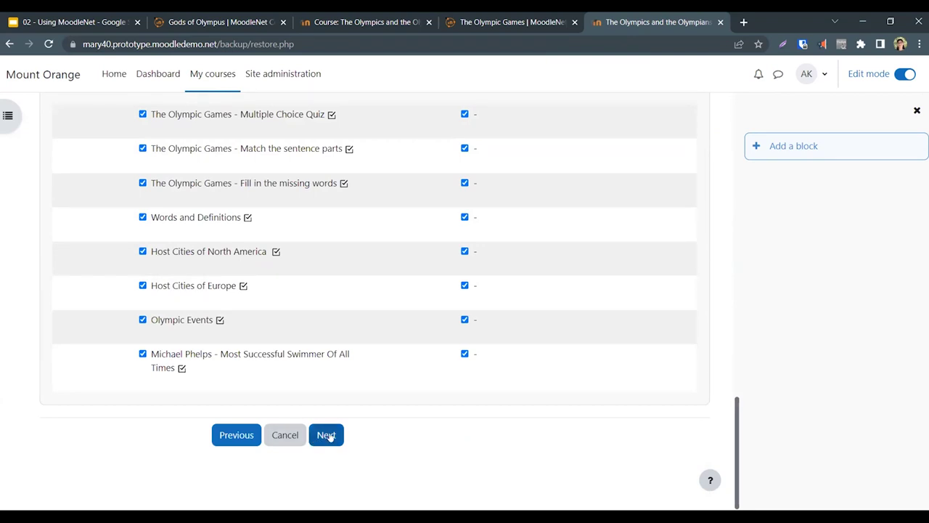
{"action": "left_click", "coordinate": [329, 435]}
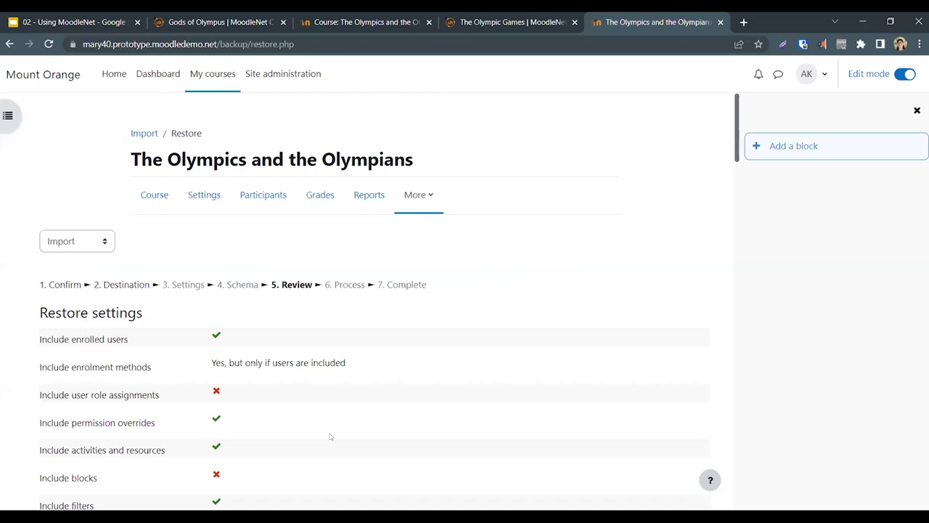
{"action": "scroll", "coordinate": [329, 436], "scroll_direction": "down", "scroll_amount": 20}
{"action": "left_click", "coordinate": [330, 434]}
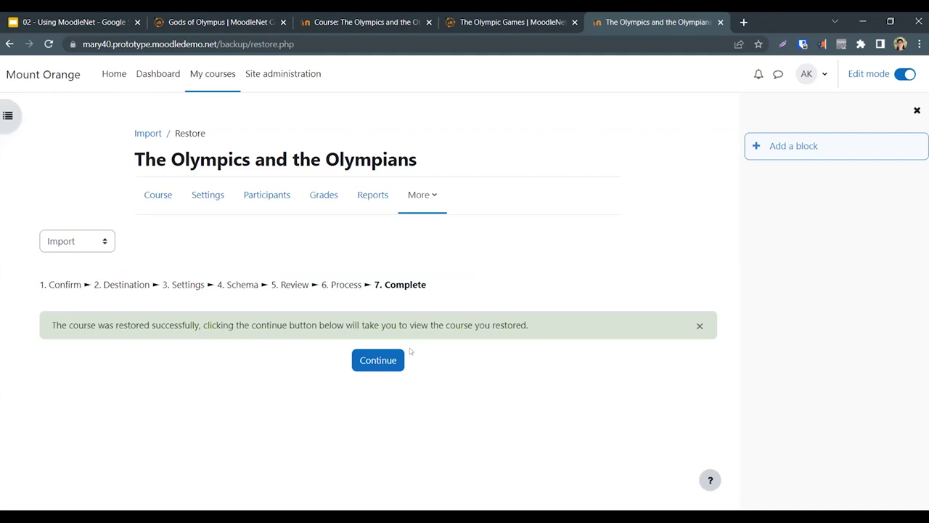
{"action": "left_click", "coordinate": [380, 359]}
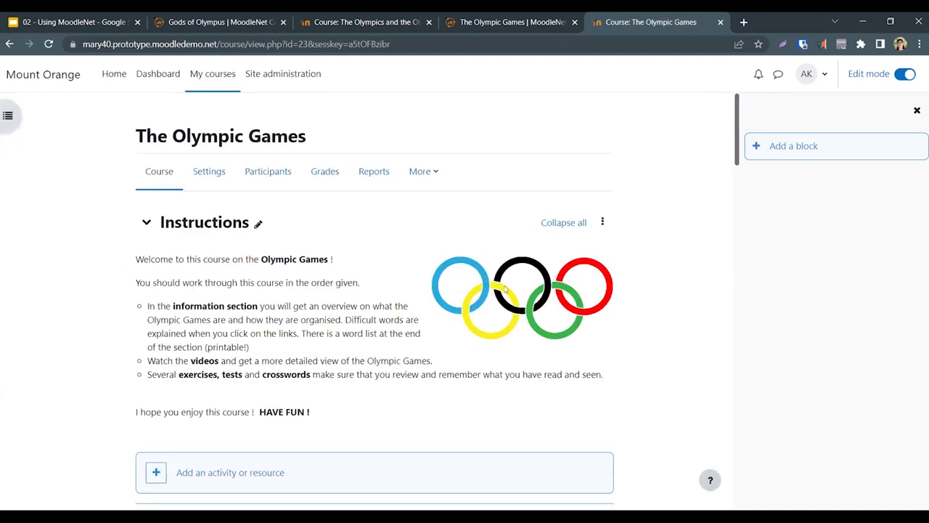
- Review the Instructions, Information, Videos and Exercises sections of the restored The Olympic Games course
{"action": "scroll", "coordinate": [504, 289], "scroll_direction": "down", "scroll_amount": 2}
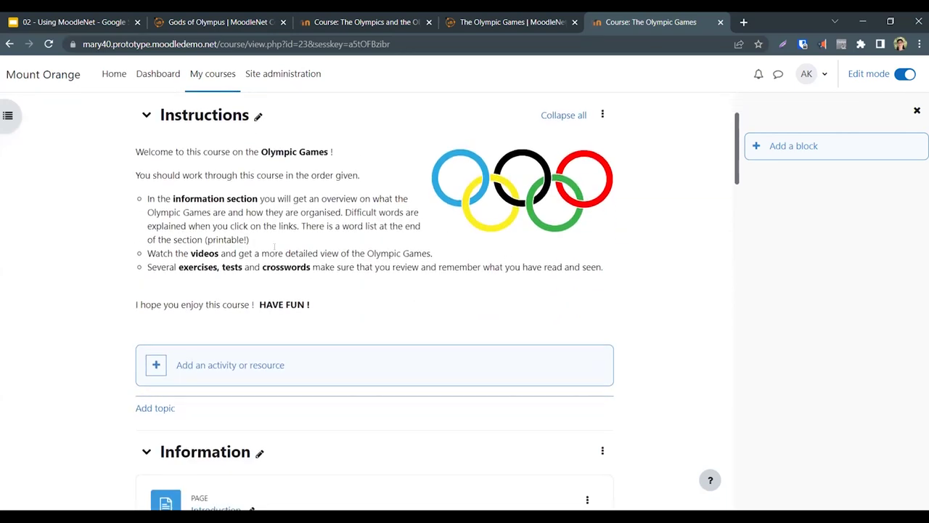
{"action": "scroll", "coordinate": [276, 246], "scroll_direction": "down", "scroll_amount": 3}
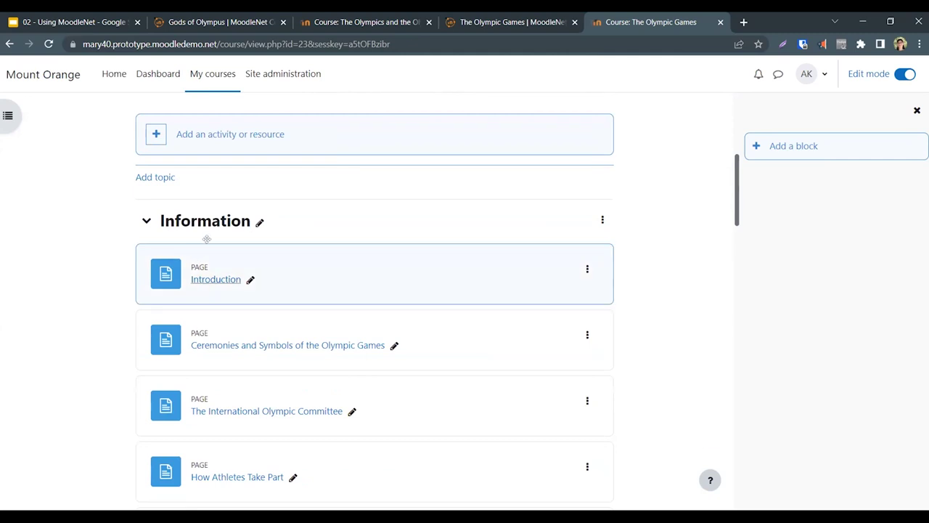
{"action": "scroll", "coordinate": [278, 314], "scroll_direction": "down", "scroll_amount": 1}
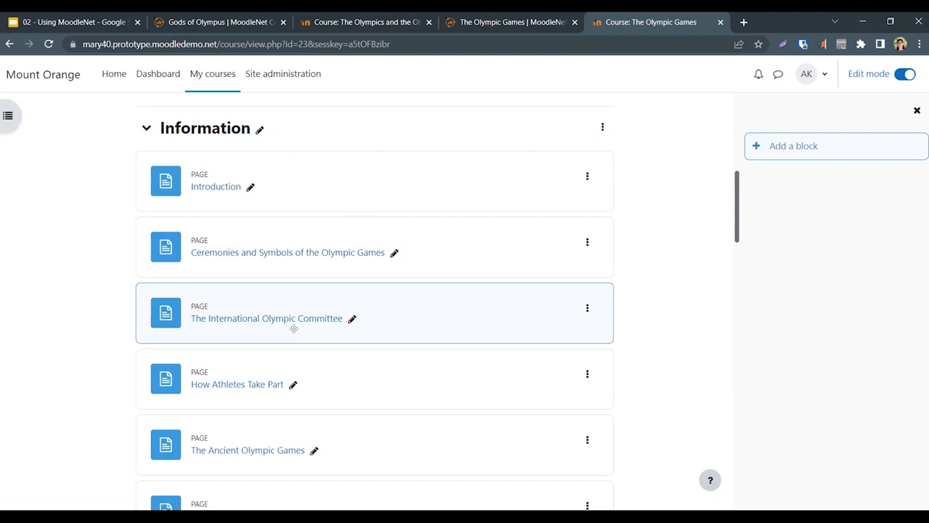
{"action": "scroll", "coordinate": [293, 328], "scroll_direction": "down", "scroll_amount": 1}
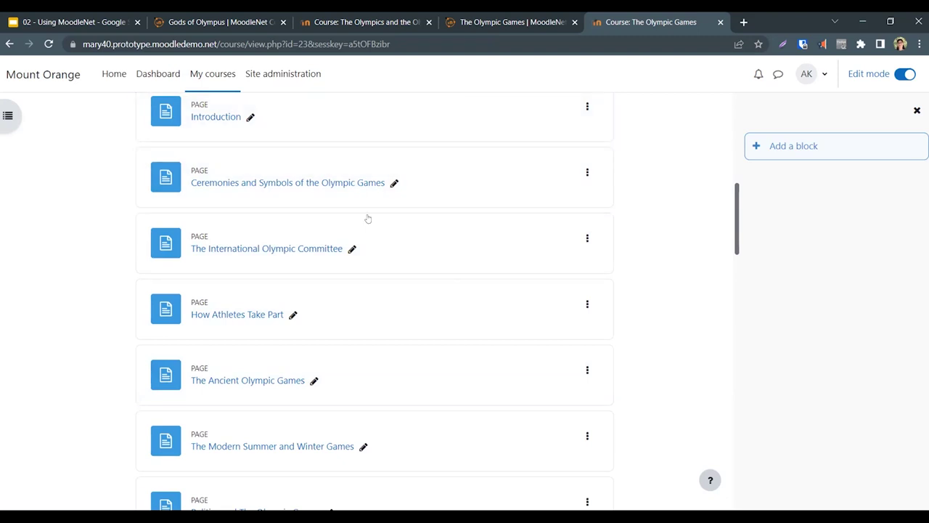
{"action": "scroll", "coordinate": [424, 387], "scroll_direction": "down", "scroll_amount": 2}
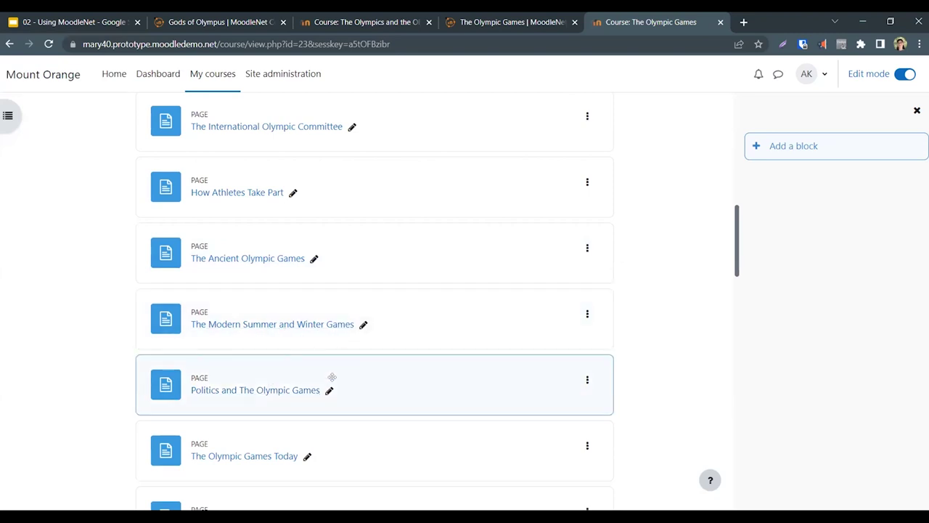
{"action": "scroll", "coordinate": [305, 418], "scroll_direction": "down", "scroll_amount": 2}
{"action": "left_click_drag", "start_coordinate": [276, 388], "coordinate": [403, 384]}
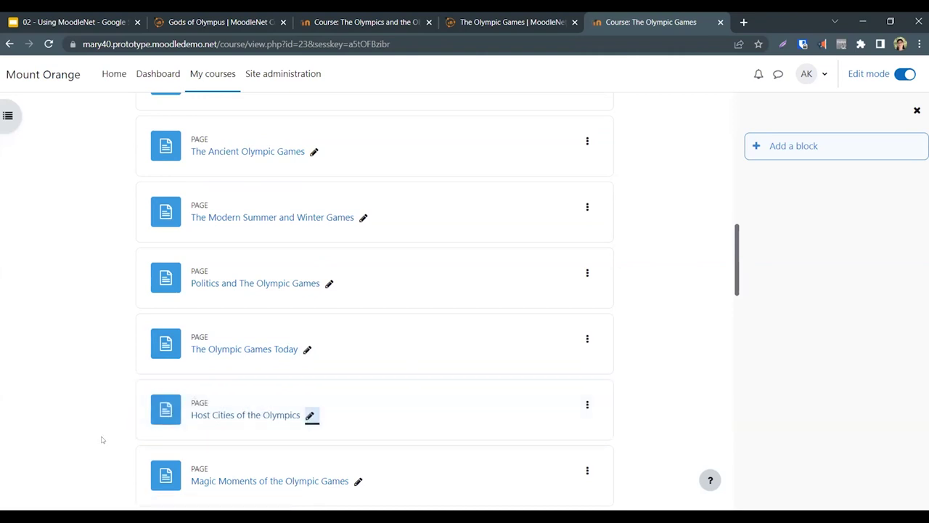
{"action": "scroll", "coordinate": [102, 439], "scroll_direction": "down", "scroll_amount": 3}
{"action": "scroll", "coordinate": [102, 440], "scroll_direction": "down", "scroll_amount": 1}
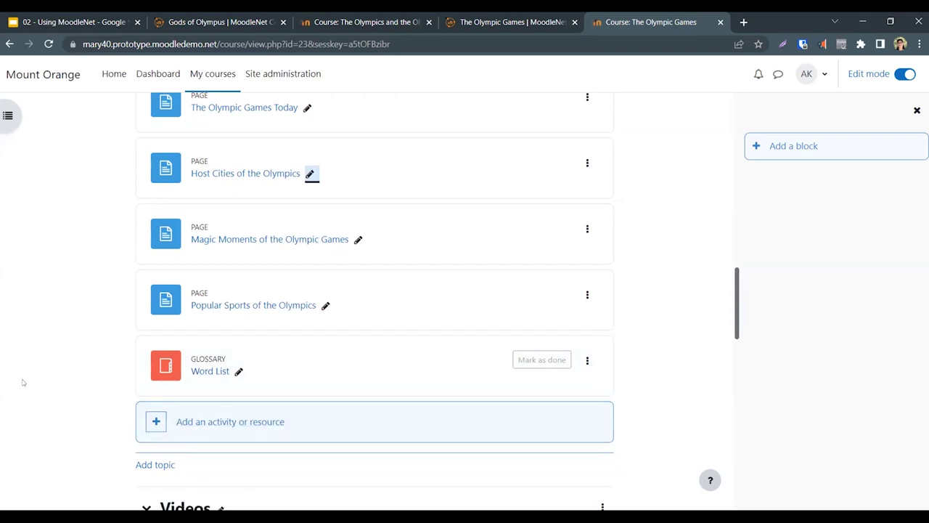
{"action": "scroll", "coordinate": [46, 390], "scroll_direction": "down", "scroll_amount": 4}
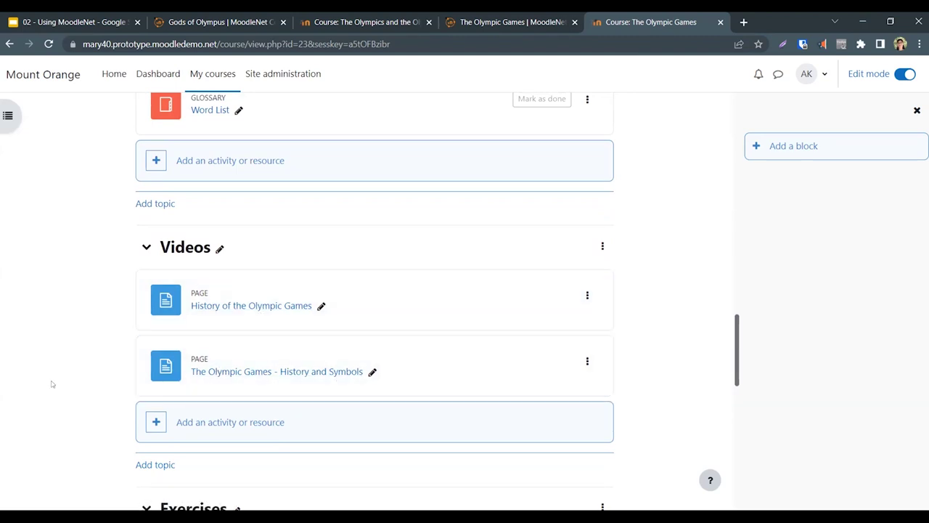
{"action": "scroll", "coordinate": [78, 390], "scroll_direction": "down", "scroll_amount": 4}
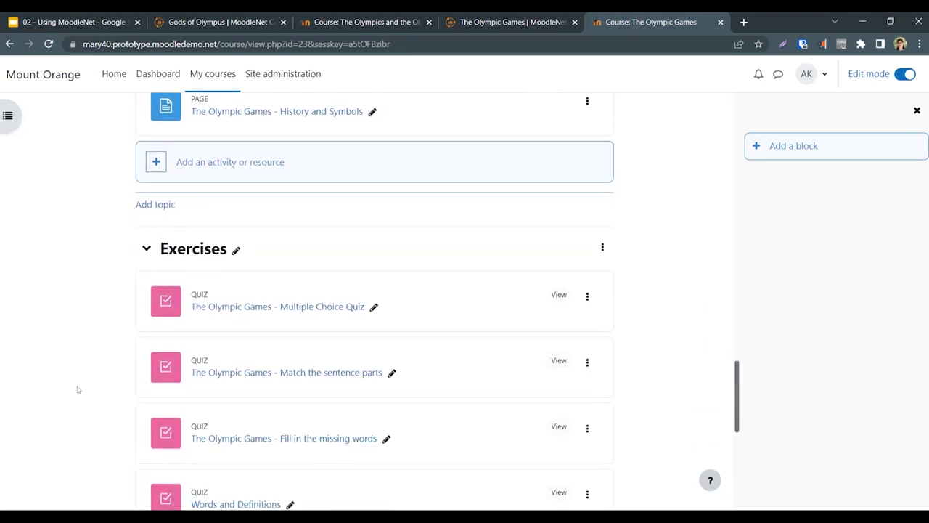
{"action": "scroll", "coordinate": [78, 390], "scroll_direction": "down", "scroll_amount": 1}
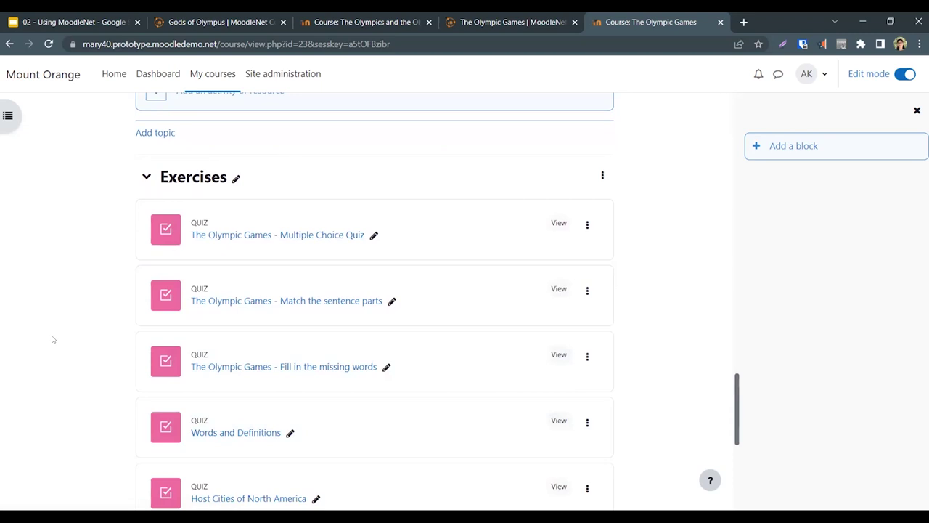
{"action": "scroll", "coordinate": [51, 339], "scroll_direction": "up", "scroll_amount": 3}
{"action": "scroll", "coordinate": [52, 339], "scroll_direction": "up", "scroll_amount": 4}
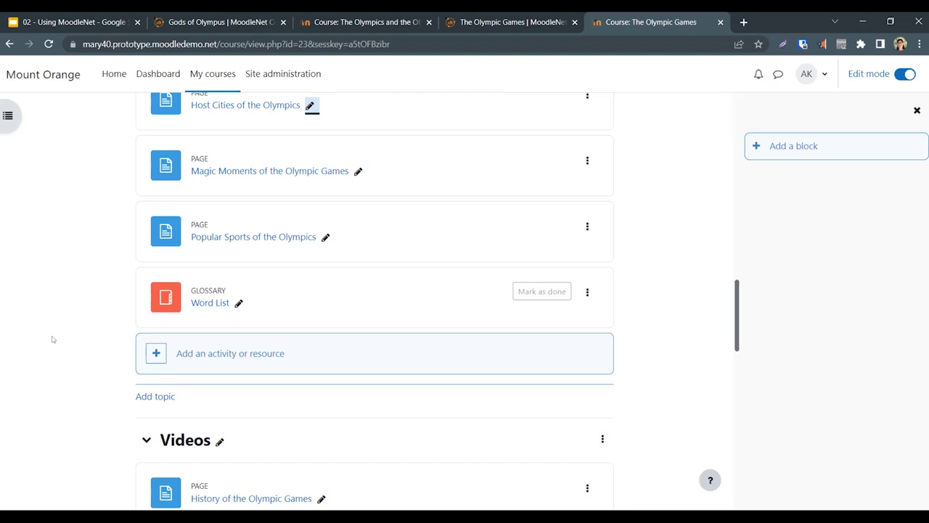
{"action": "scroll", "coordinate": [85, 259], "scroll_direction": "up", "scroll_amount": 8}
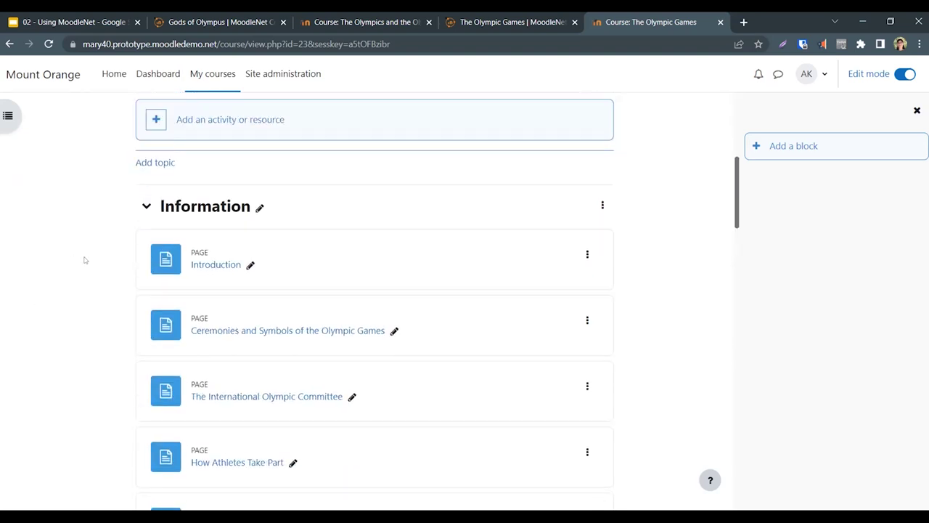
{"action": "scroll", "coordinate": [85, 260], "scroll_direction": "up", "scroll_amount": 5}
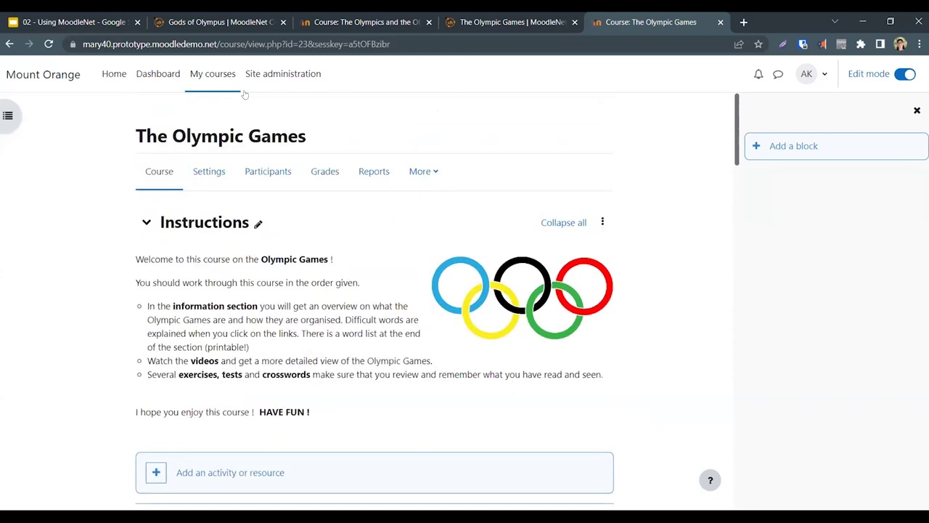
- Open The Olympics and the Olympians course and delete the Announcements forum from its General section
{"action": "left_click", "coordinate": [216, 77]}
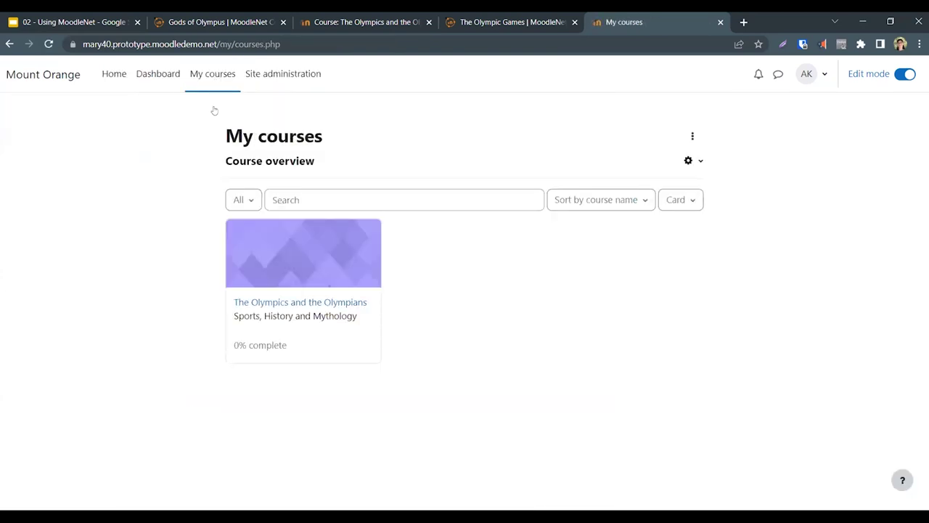
{"action": "left_click", "coordinate": [297, 304]}
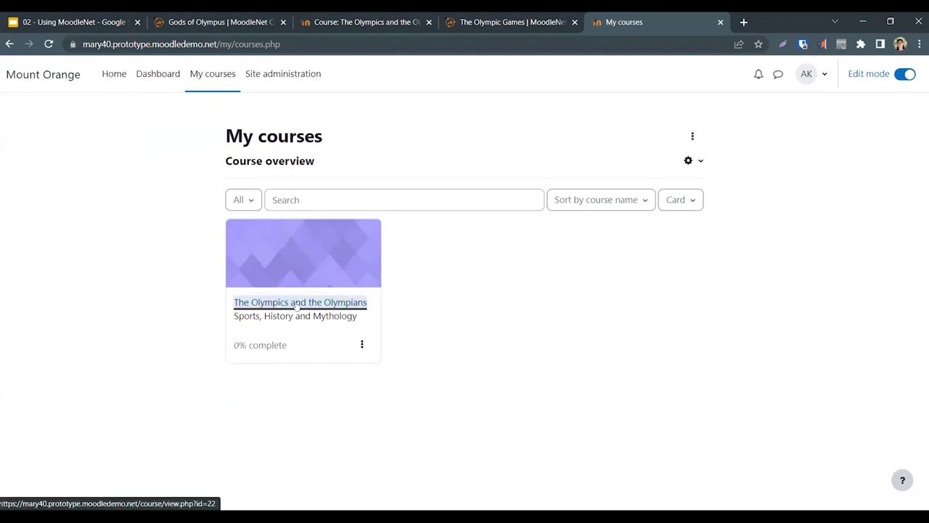
{"action": "scroll", "coordinate": [594, 363], "scroll_direction": "down", "scroll_amount": 2}
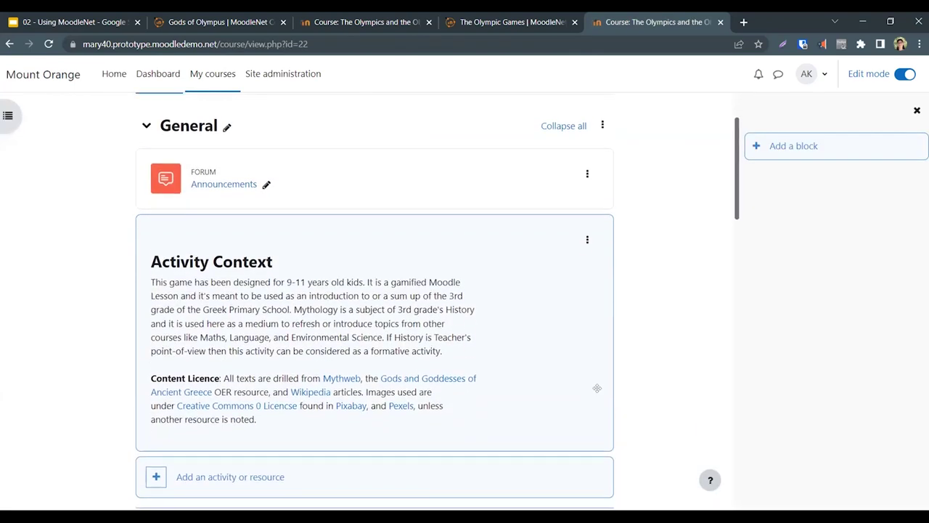
{"action": "left_click", "coordinate": [585, 165]}
{"action": "left_click", "coordinate": [582, 167]}
{"action": "left_click", "coordinate": [584, 164]}
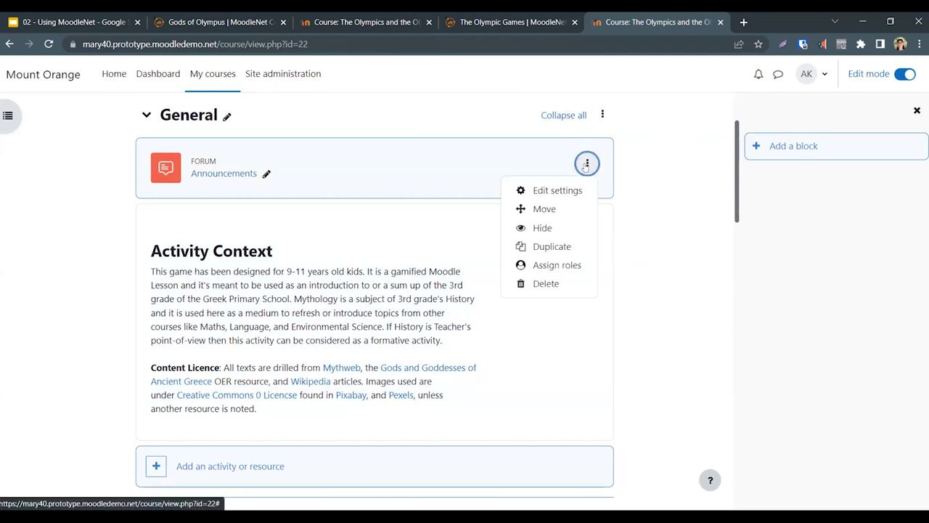
{"action": "left_click", "coordinate": [538, 284]}
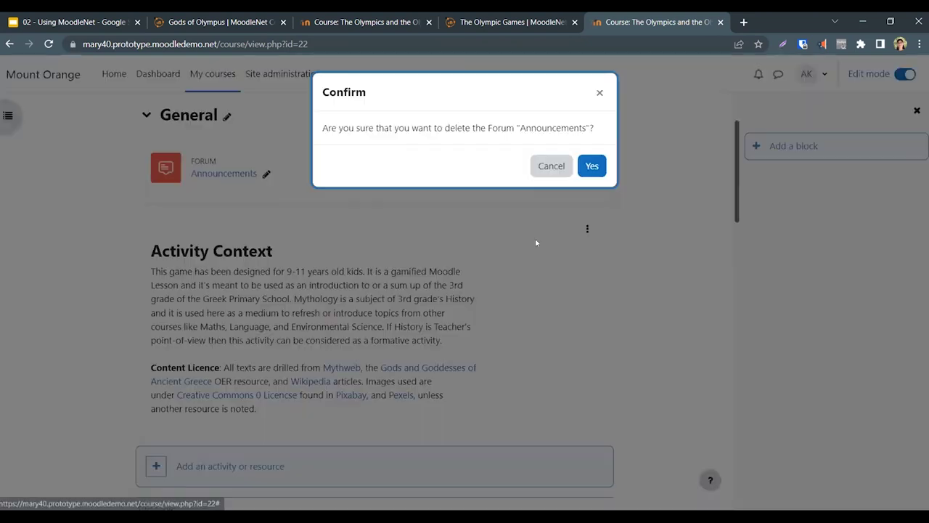
{"action": "left_click", "coordinate": [591, 166]}
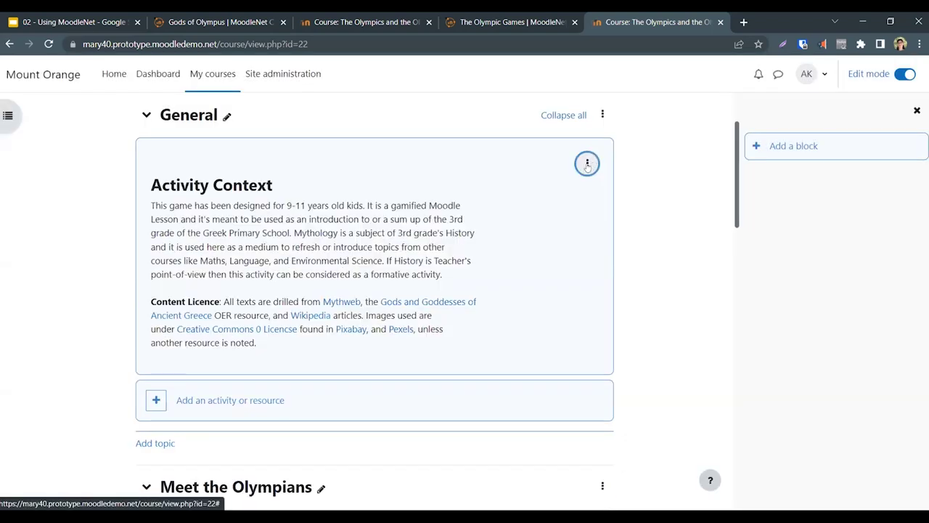
- Delete the Activity Context label from the General section
{"action": "left_click", "coordinate": [585, 167]}
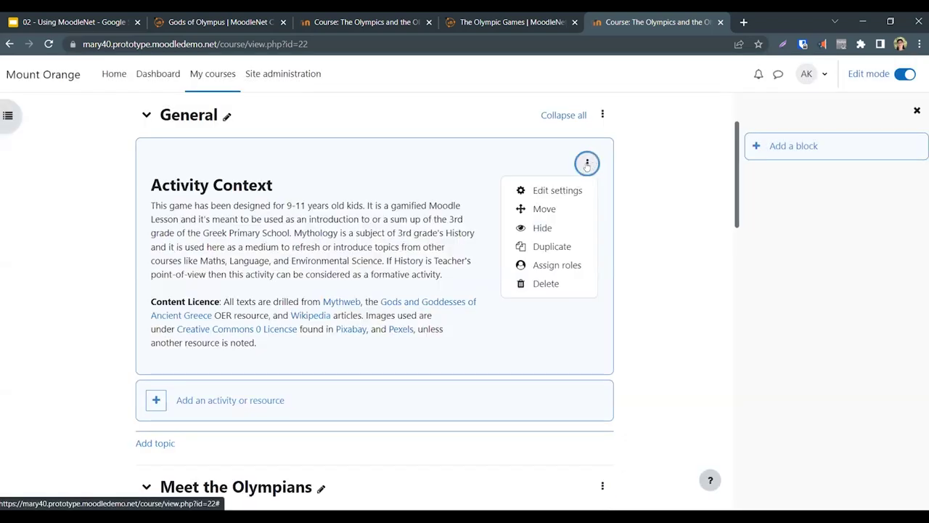
{"action": "left_click", "coordinate": [546, 283]}
{"action": "left_click", "coordinate": [591, 179]}
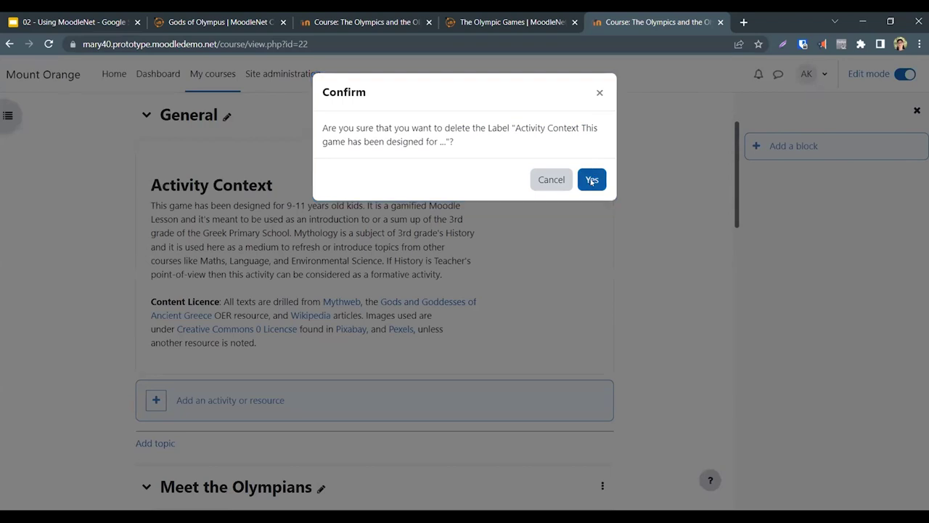
{"action": "scroll", "coordinate": [496, 176], "scroll_direction": "up", "scroll_amount": 2}
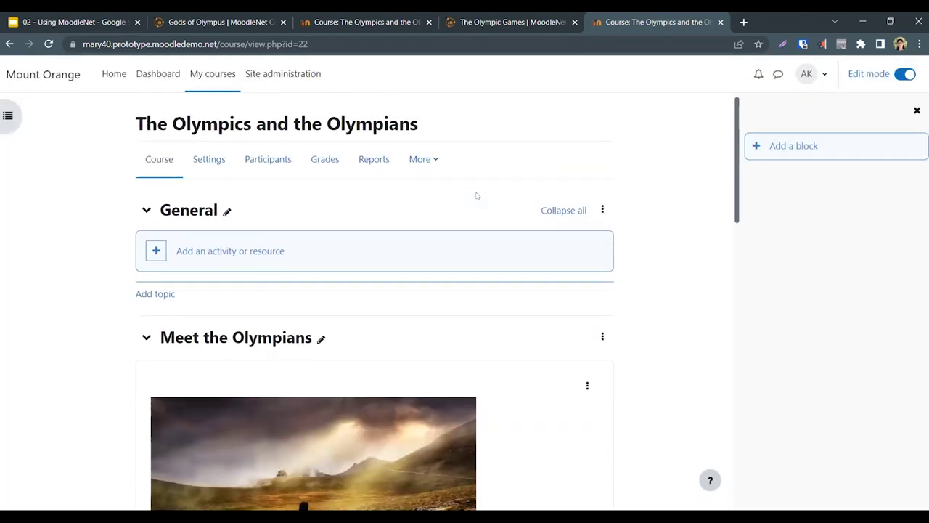
- Start a course import, choose The Olympic Games as the source course and keep the default import settings
{"action": "left_click", "coordinate": [436, 160]}
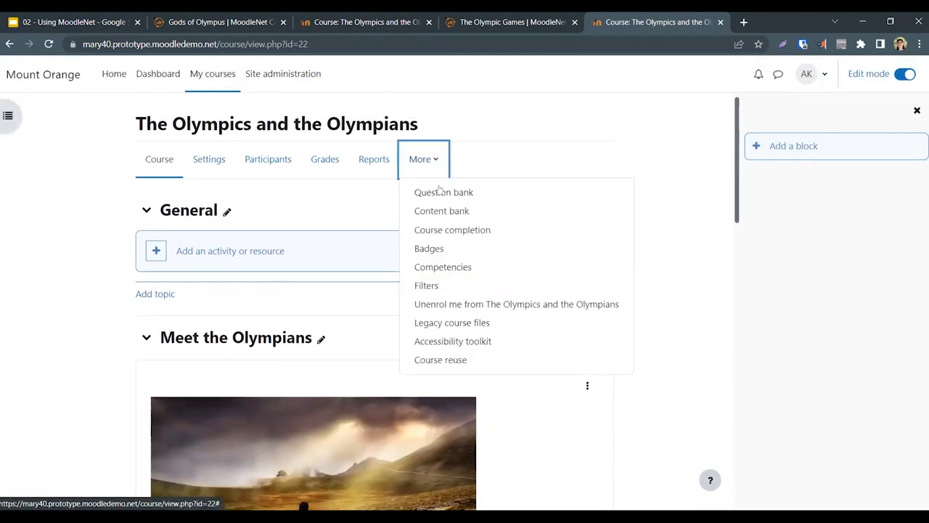
{"action": "left_click", "coordinate": [454, 361]}
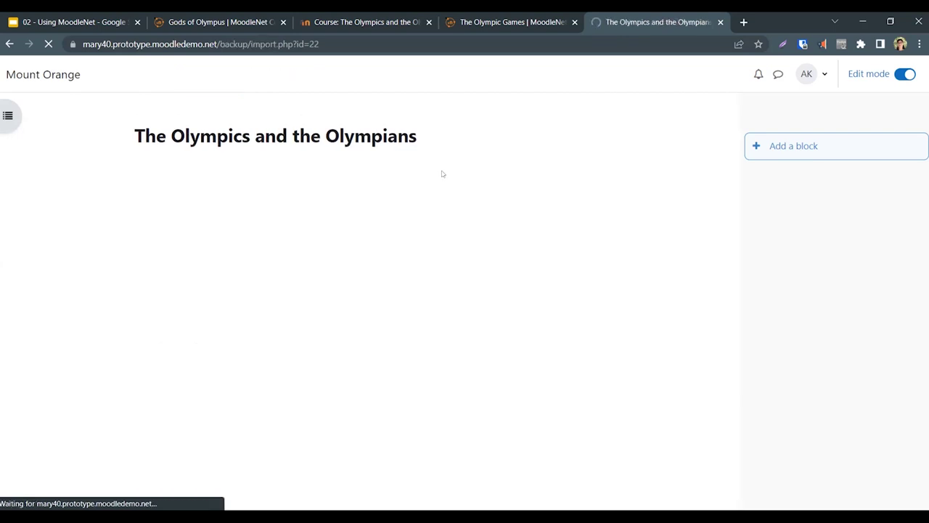
{"action": "left_click", "coordinate": [229, 304]}
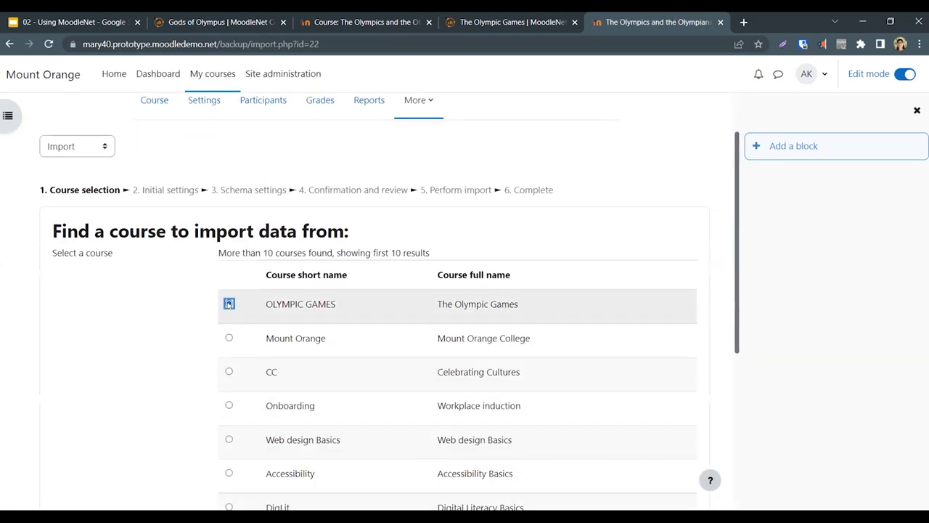
{"action": "scroll", "coordinate": [200, 339], "scroll_direction": "down", "scroll_amount": 4}
{"action": "left_click", "coordinate": [228, 420]}
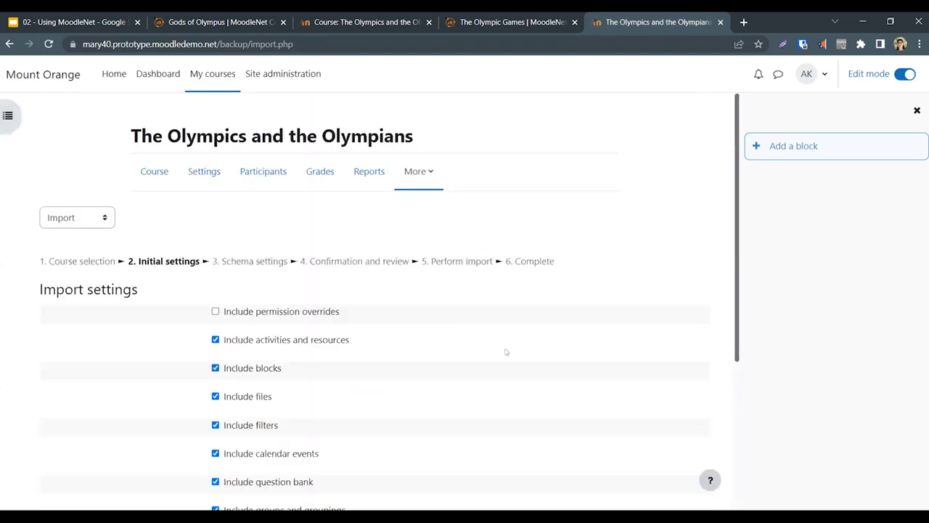
{"action": "scroll", "coordinate": [506, 352], "scroll_direction": "down", "scroll_amount": 3}
{"action": "key", "text": "Return"}
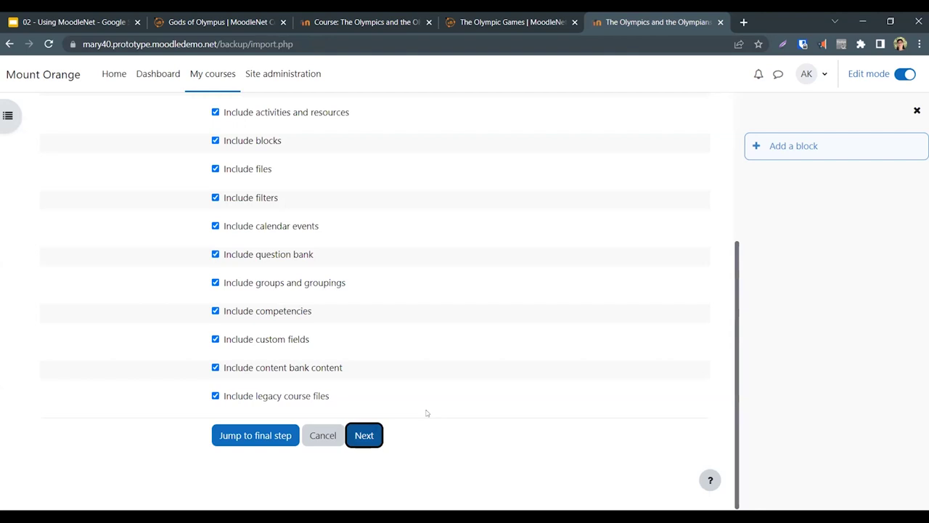
- Exclude the Instructions section and the International Olympic Committee, How Athletes Take Part, Modern Summer and Winter Games, and Politics pages from the import
{"action": "scroll", "coordinate": [426, 412], "scroll_direction": "down", "scroll_amount": 2}
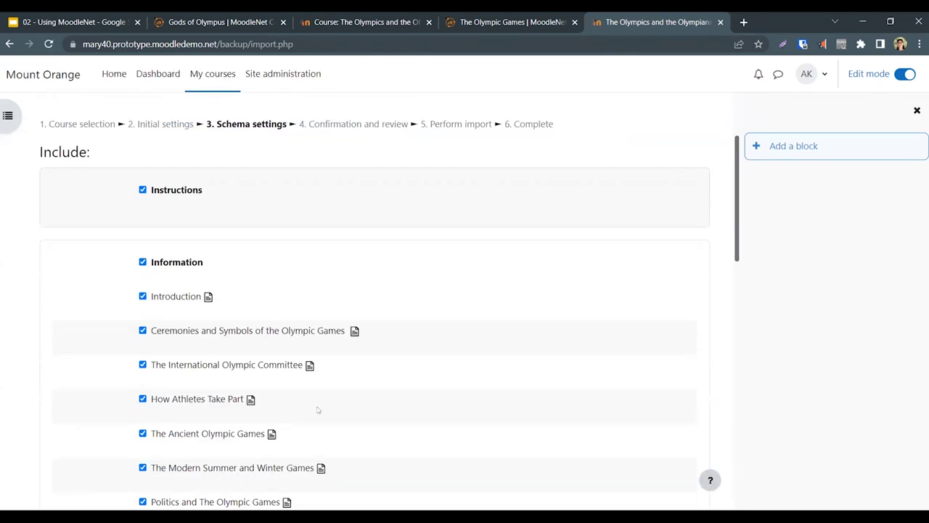
{"action": "left_click", "coordinate": [143, 191]}
{"action": "scroll", "coordinate": [357, 290], "scroll_direction": "down", "scroll_amount": 1}
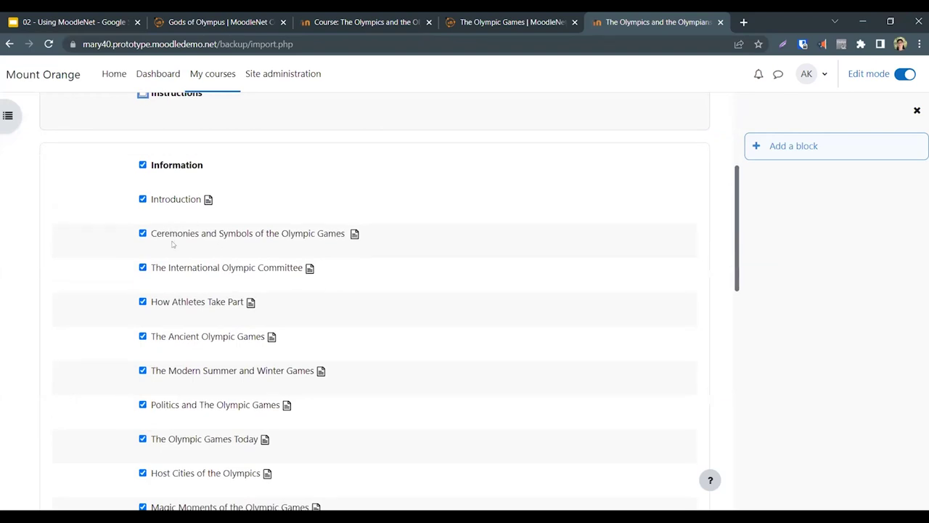
{"action": "left_click", "coordinate": [143, 267]}
{"action": "left_click", "coordinate": [143, 302]}
{"action": "left_click", "coordinate": [143, 371]}
{"action": "left_click", "coordinate": [142, 405]}
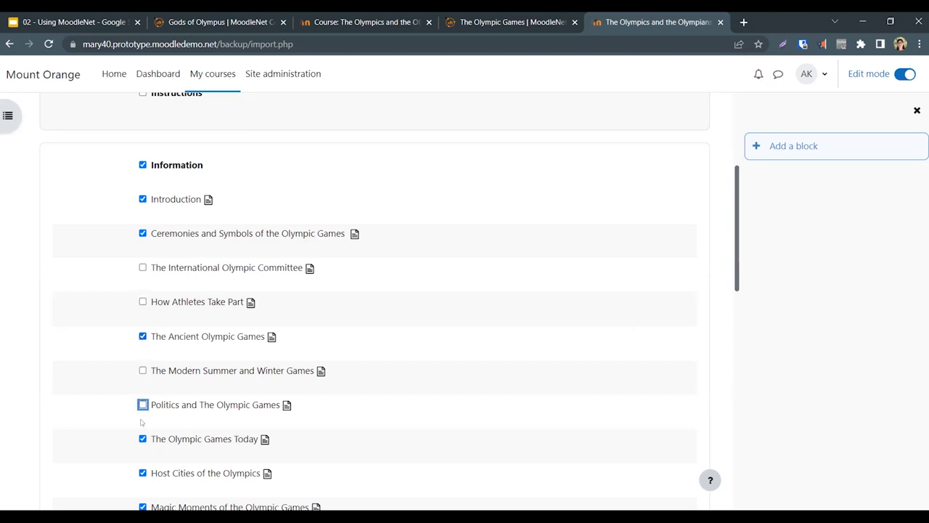
- Exclude The Olympic Games Today, Host Cities, Magic Moments and Popular Sports pages and the whole Exercises section from the import
{"action": "left_click", "coordinate": [142, 439]}
{"action": "scroll", "coordinate": [100, 487], "scroll_direction": "down", "scroll_amount": 1}
{"action": "scroll", "coordinate": [101, 487], "scroll_direction": "down", "scroll_amount": 2}
{"action": "left_click", "coordinate": [142, 321]}
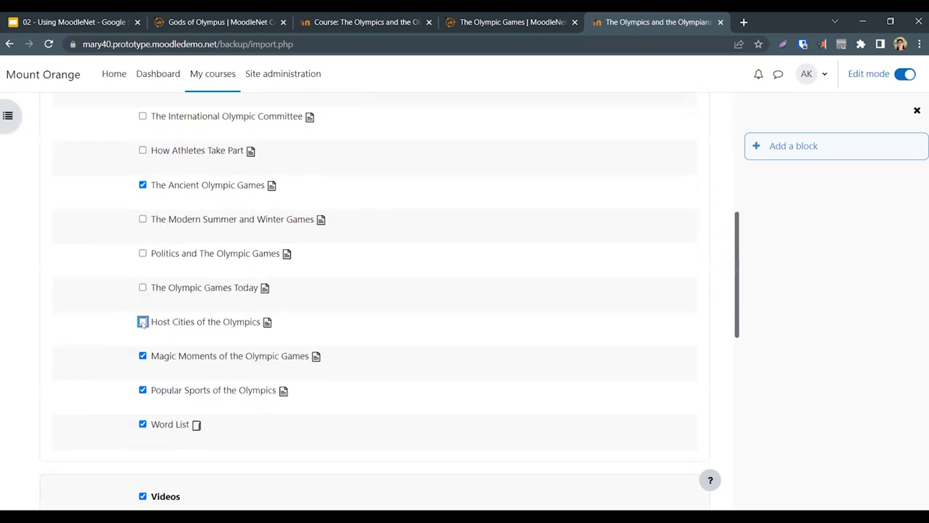
{"action": "left_click", "coordinate": [142, 356]}
{"action": "left_click", "coordinate": [143, 391]}
{"action": "scroll", "coordinate": [287, 407], "scroll_direction": "down", "scroll_amount": 4}
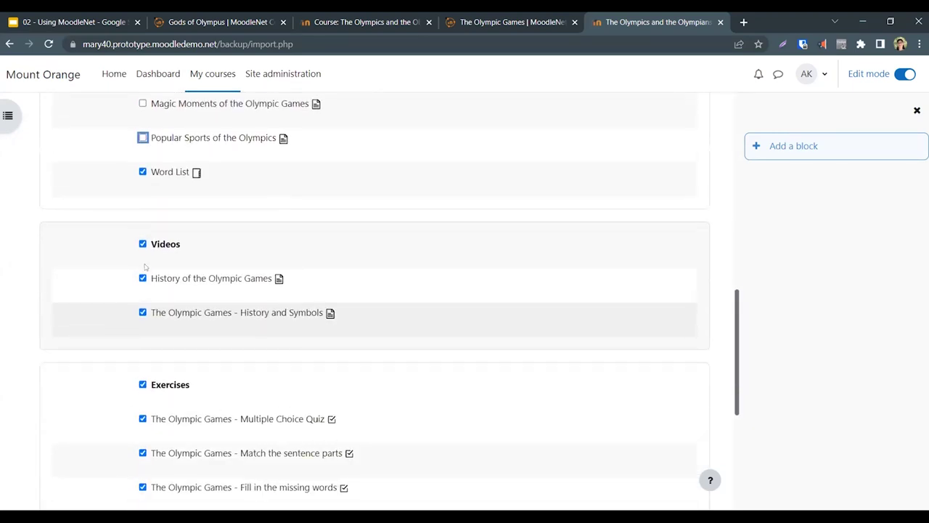
{"action": "left_click", "coordinate": [147, 386]}
{"action": "scroll", "coordinate": [516, 324], "scroll_direction": "down", "scroll_amount": 5}
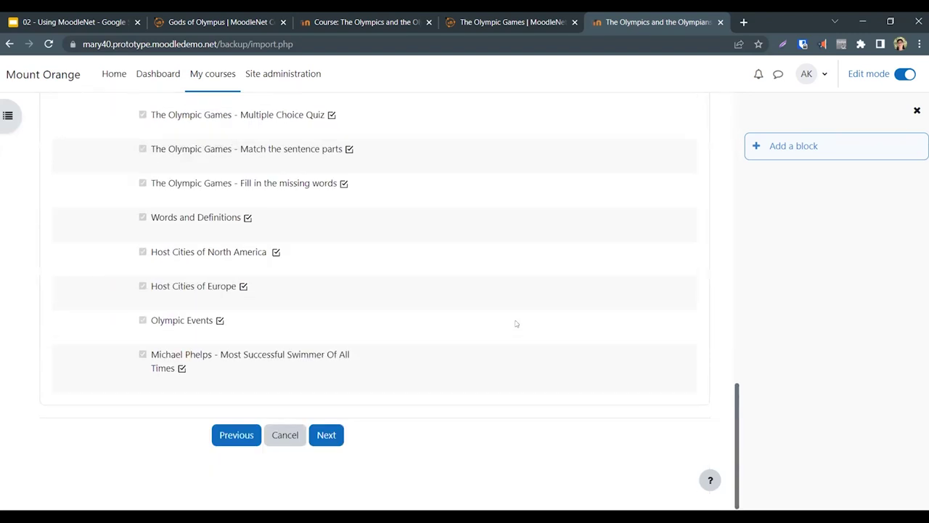
- Confirm the selected content, perform the import and return to The Olympics and the Olympians course
{"action": "left_click", "coordinate": [326, 435]}
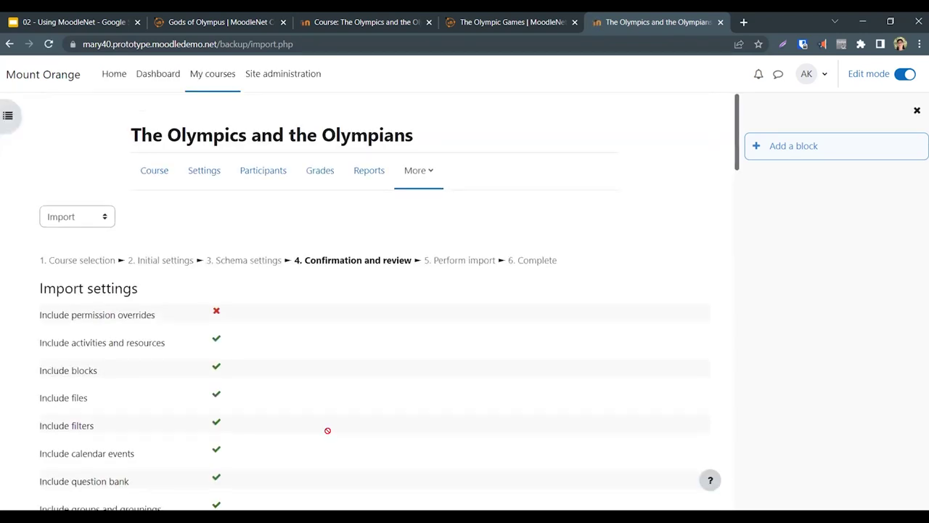
{"action": "scroll", "coordinate": [328, 431], "scroll_direction": "down", "scroll_amount": 20}
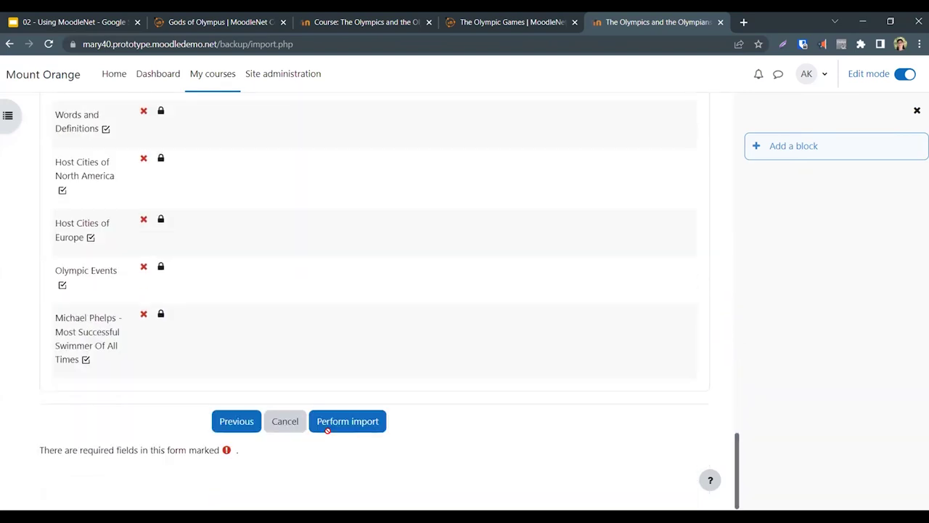
{"action": "left_click", "coordinate": [334, 418]}
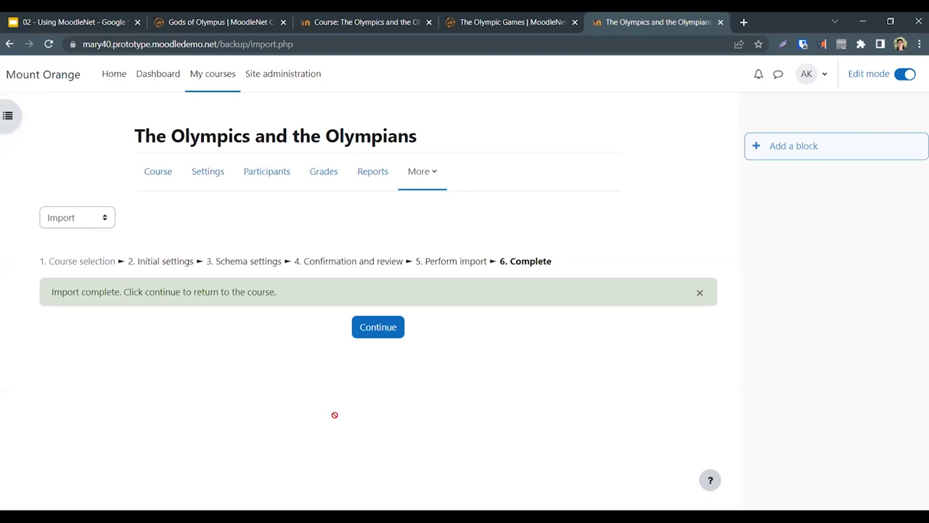
{"action": "left_click", "coordinate": [377, 327]}
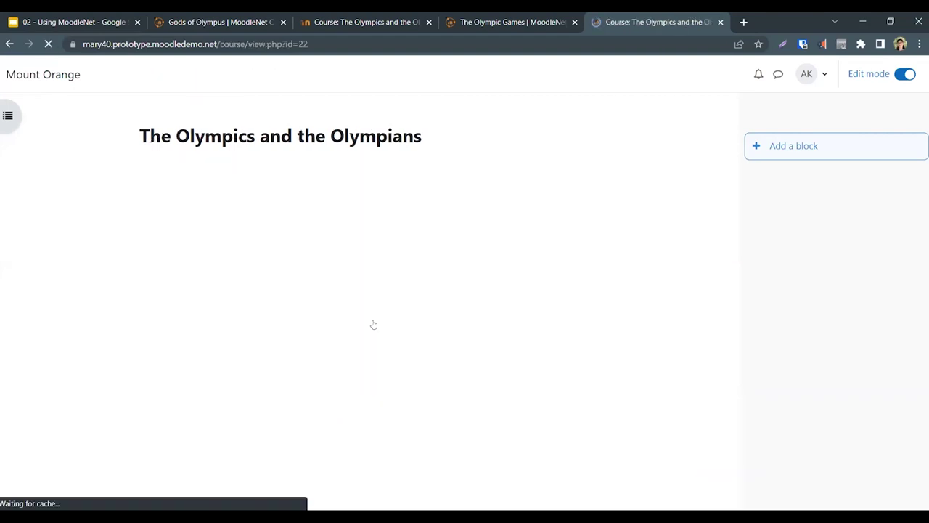
- Review which imported pages and activities were placed in the Meet the Olympians and Videos sections
{"action": "scroll", "coordinate": [373, 324], "scroll_direction": "down", "scroll_amount": 1}
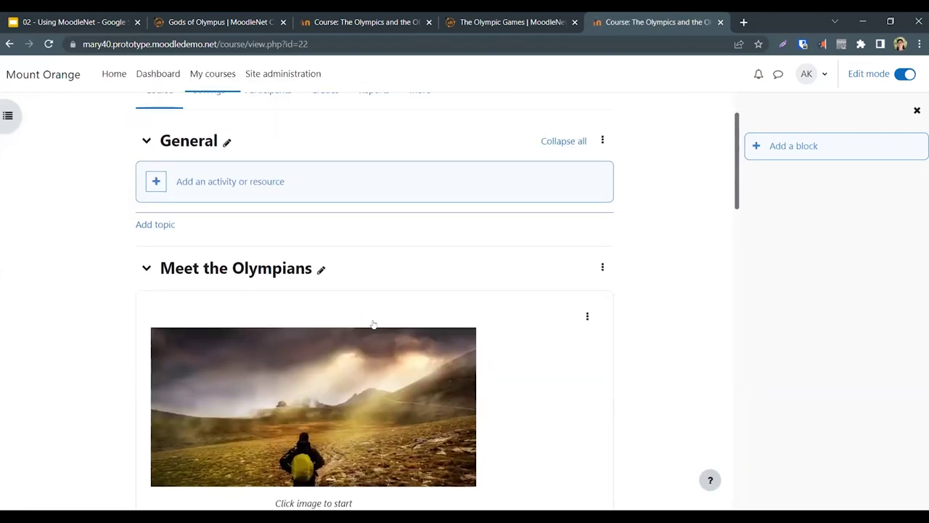
{"action": "scroll", "coordinate": [373, 325], "scroll_direction": "down", "scroll_amount": 1}
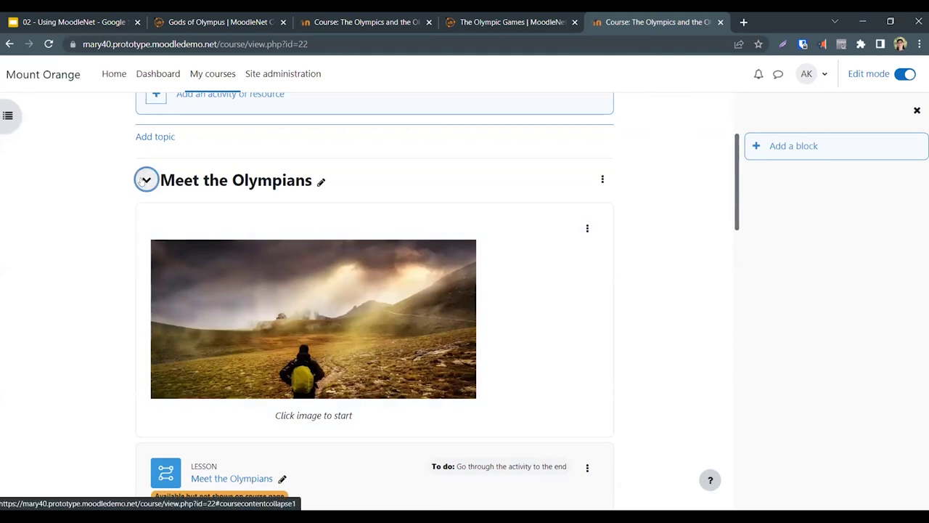
{"action": "left_click", "coordinate": [146, 181]}
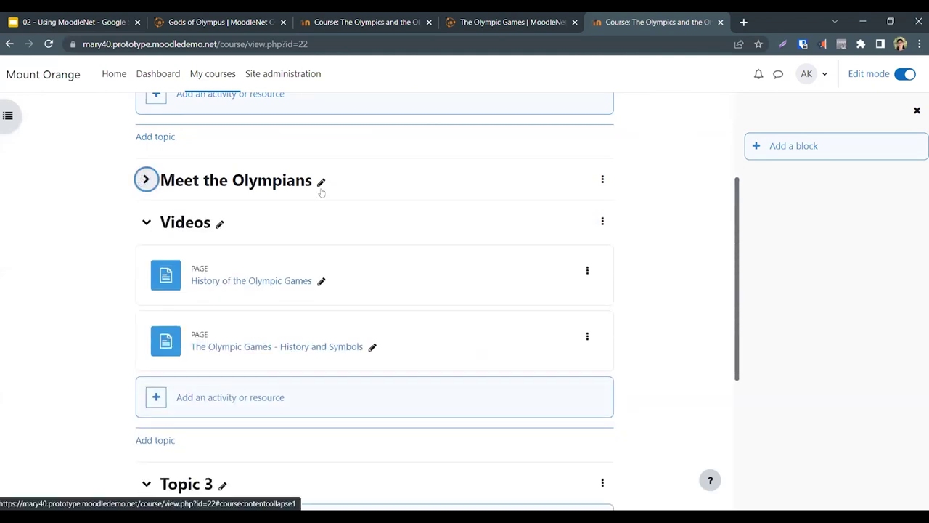
{"action": "scroll", "coordinate": [175, 220], "scroll_direction": "down", "scroll_amount": 2}
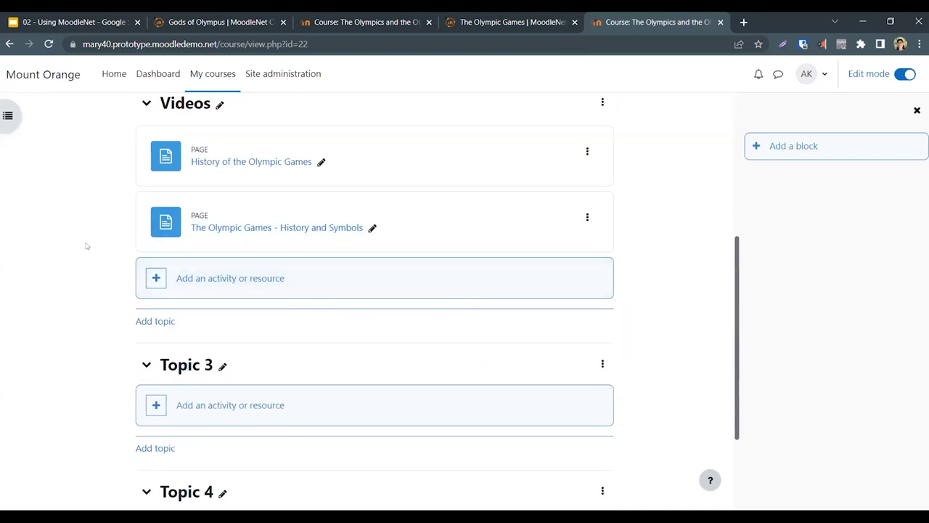
{"action": "scroll", "coordinate": [85, 245], "scroll_direction": "up", "scroll_amount": 2}
{"action": "left_click", "coordinate": [145, 149]}
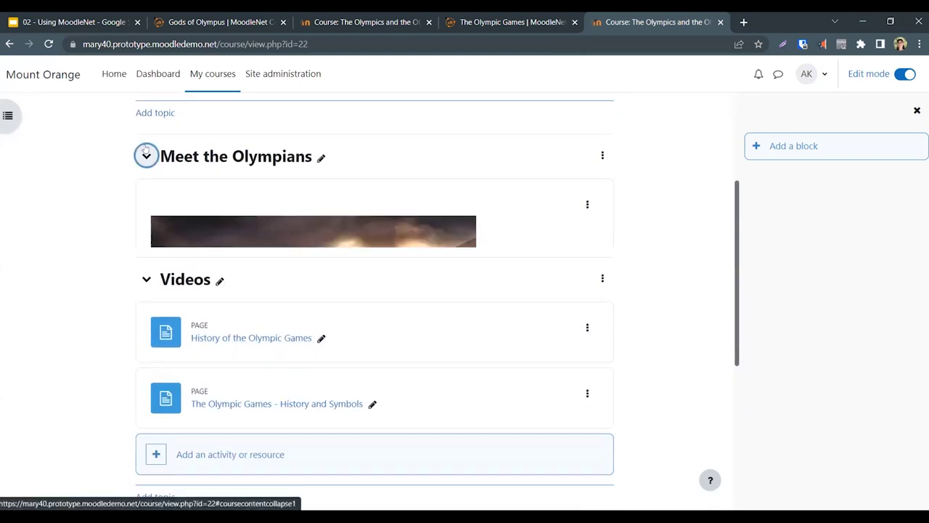
{"action": "scroll", "coordinate": [85, 369], "scroll_direction": "down", "scroll_amount": 3}
{"action": "scroll", "coordinate": [85, 369], "scroll_direction": "down", "scroll_amount": 3}
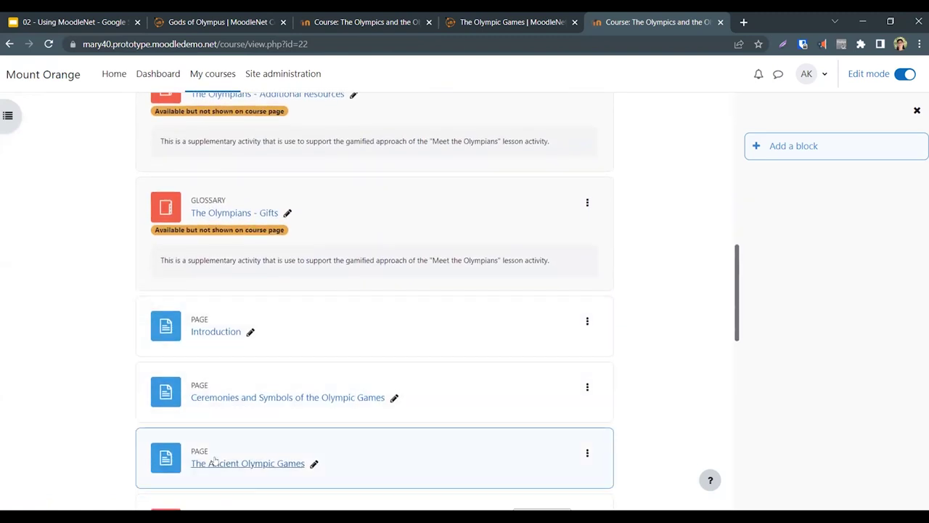
{"action": "scroll", "coordinate": [82, 447], "scroll_direction": "down", "scroll_amount": 2}
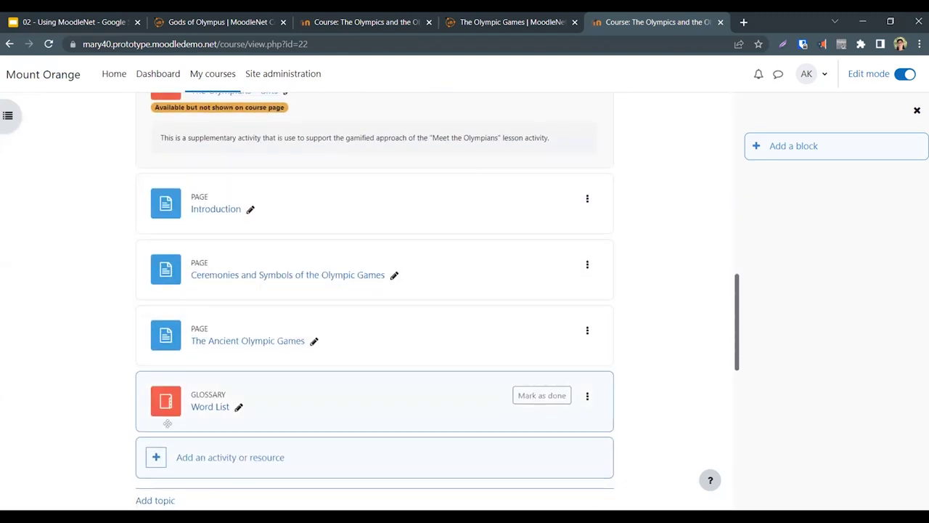
{"action": "scroll", "coordinate": [76, 299], "scroll_direction": "up", "scroll_amount": 6}
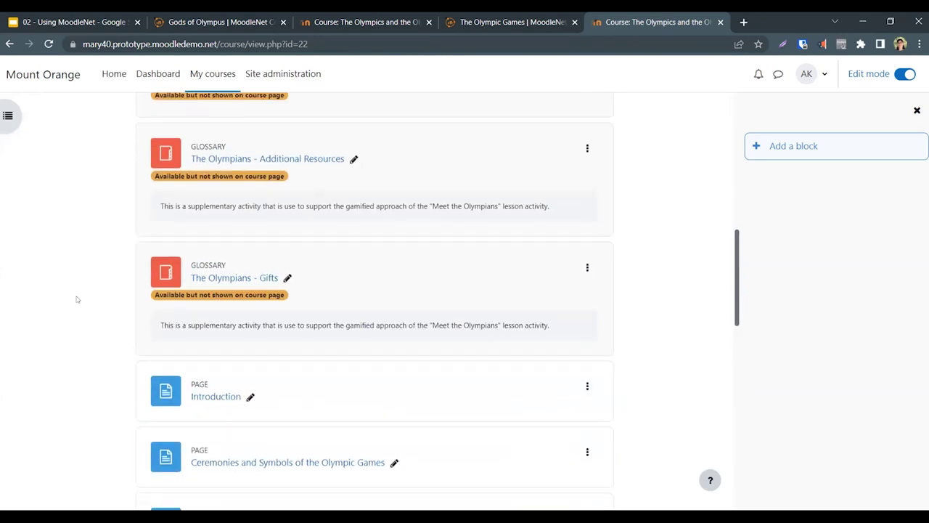
{"action": "scroll", "coordinate": [76, 299], "scroll_direction": "up", "scroll_amount": 3}
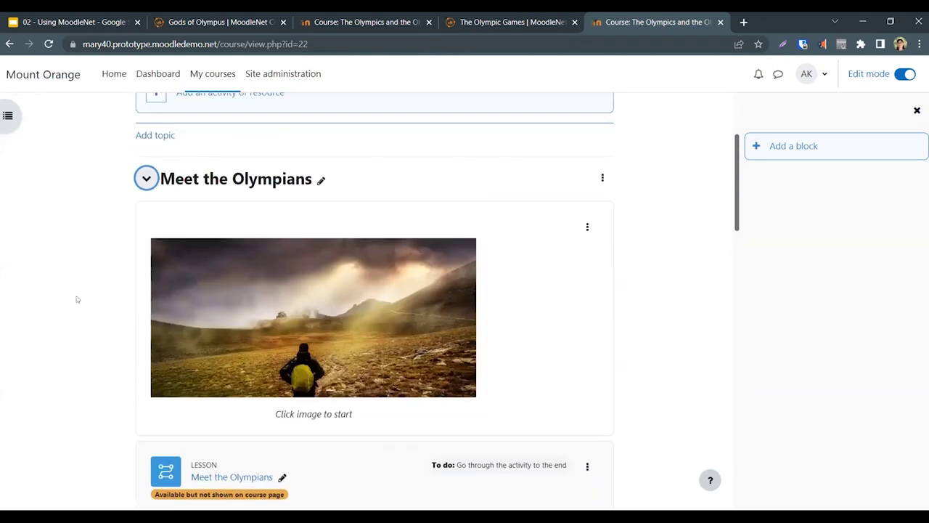
- Move the Introduction page into the General section and add a topic named The Olympics directly below General
{"action": "left_click", "coordinate": [8, 116]}
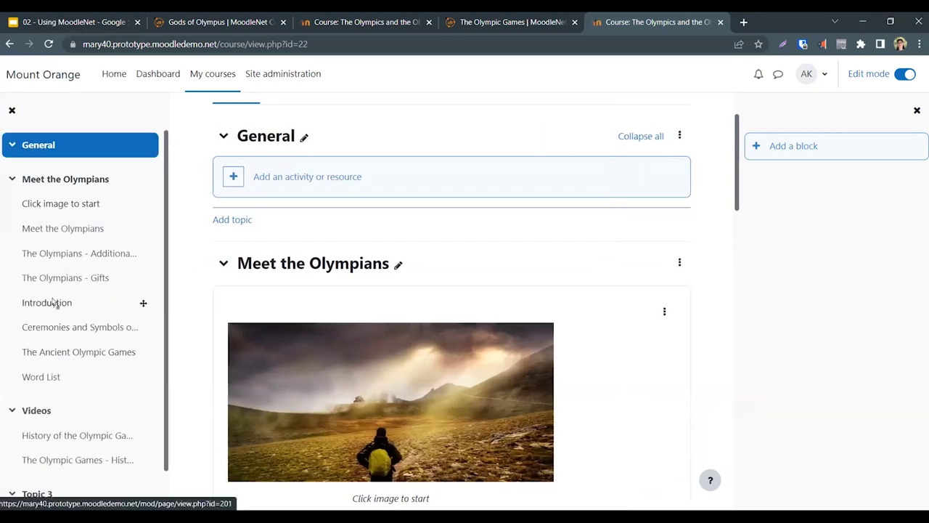
{"action": "left_click_drag", "start_coordinate": [50, 148], "coordinate": [50, 148]}
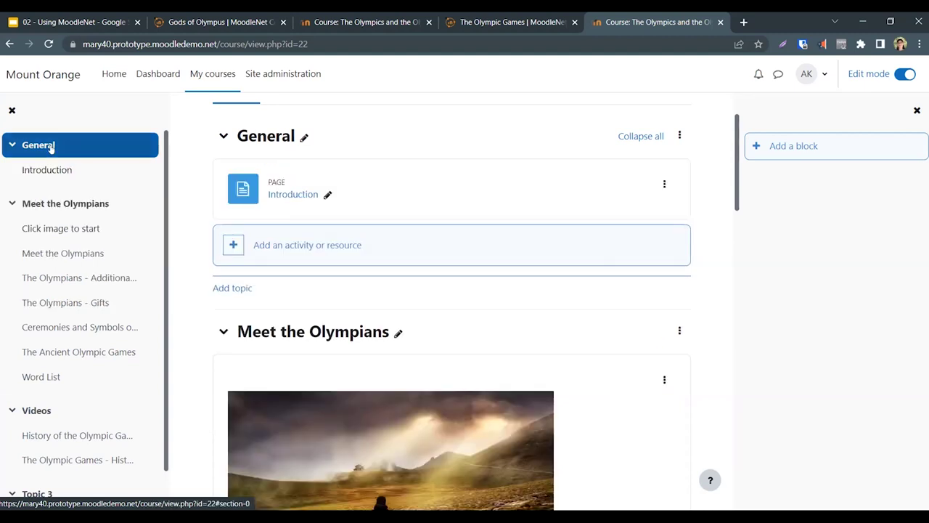
{"action": "left_click", "coordinate": [230, 290]}
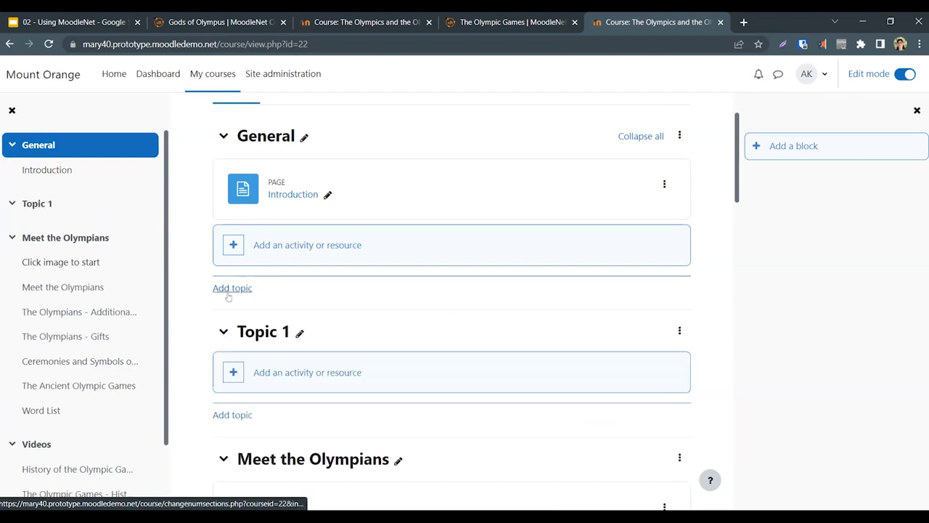
{"action": "left_click", "coordinate": [299, 333]}
{"action": "key", "text": "BackSpace"}
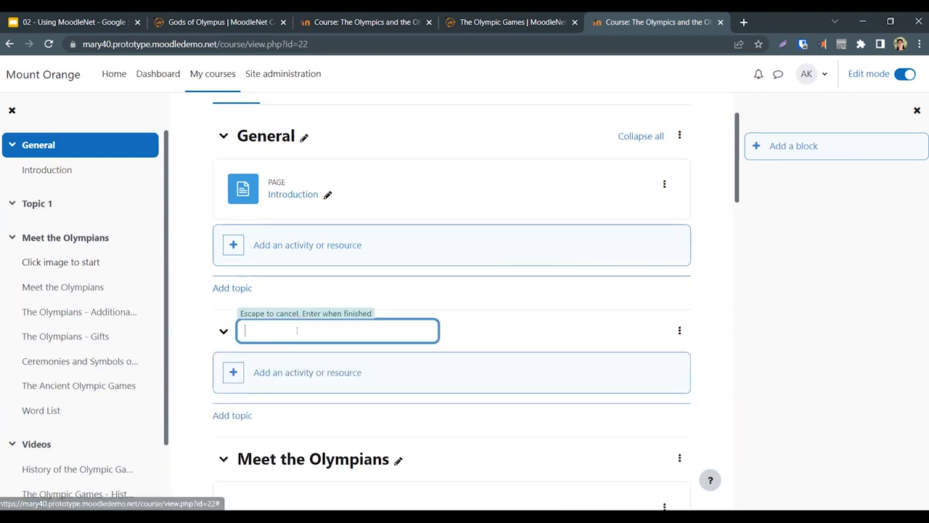
{"action": "type", "text": "T"}
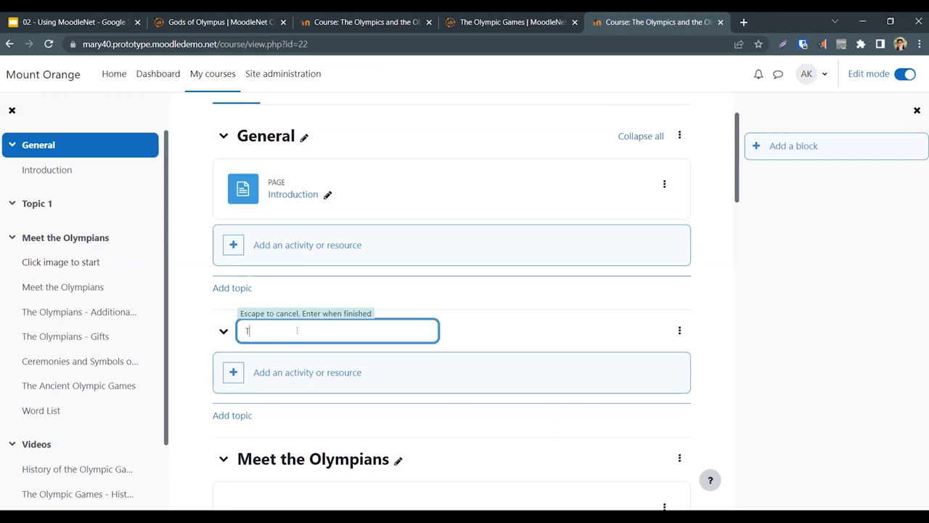
{"action": "type", "text": "he Olympics"}
{"action": "key", "text": "Return"}
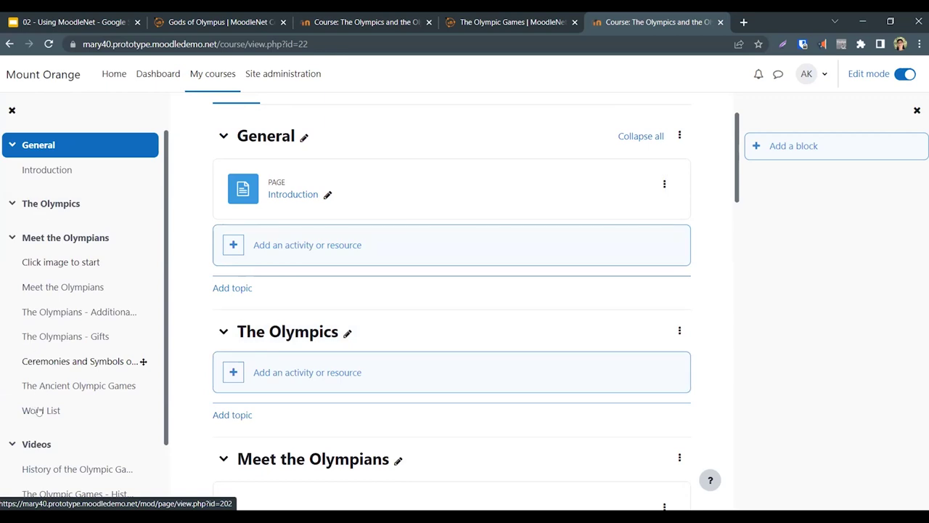
- Move Word List, The Ancient Olympic Games, Ceremonies and Symbols of the Olympic Games and both Videos pages into The Olympics section
{"action": "left_click_drag", "start_coordinate": [39, 411], "coordinate": [48, 240]}
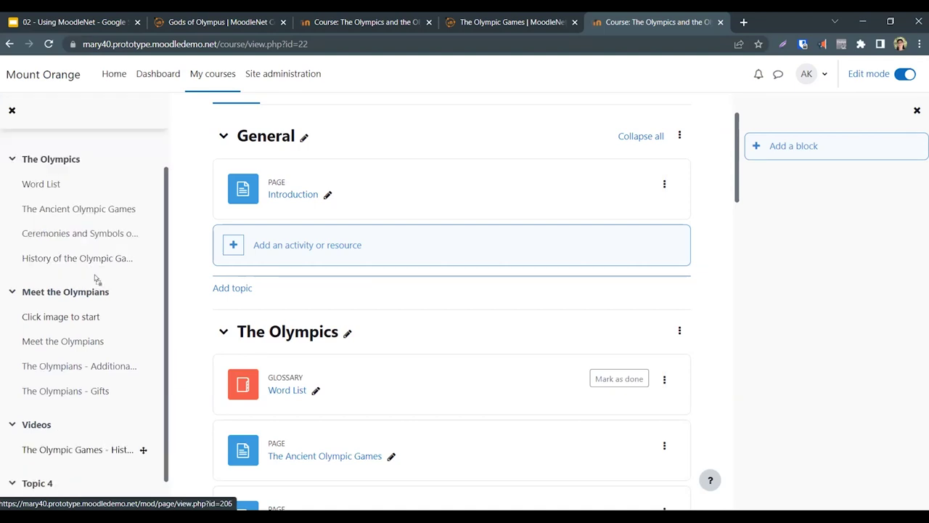
{"action": "left_click_drag", "start_coordinate": [94, 277], "coordinate": [94, 278]}
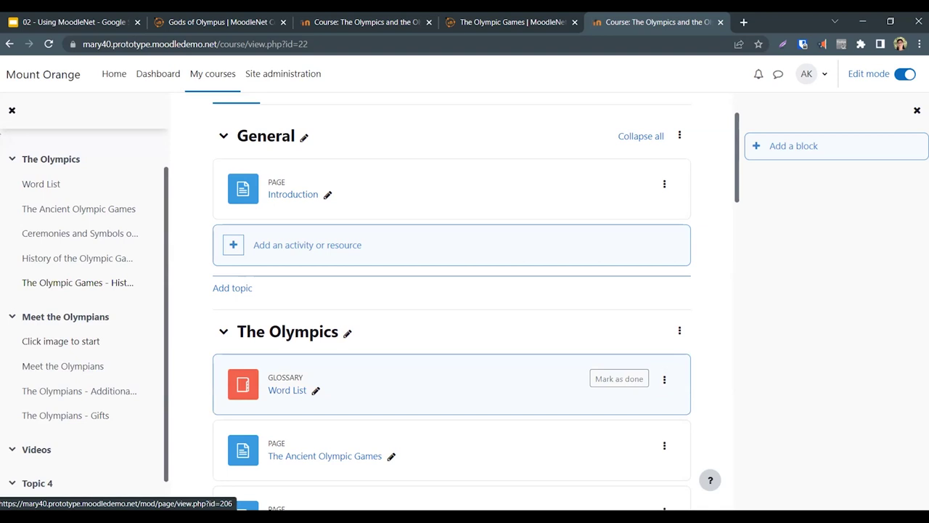
{"action": "left_click", "coordinate": [11, 110]}
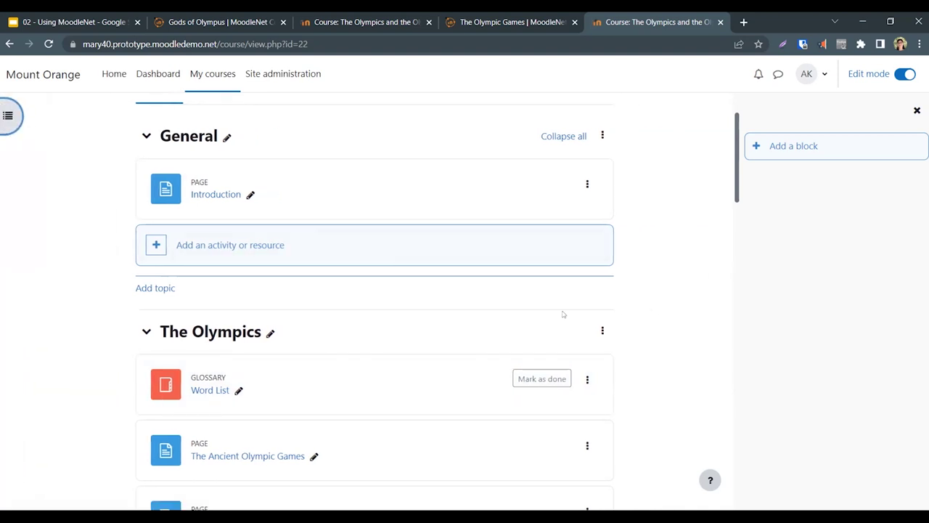
{"action": "scroll", "coordinate": [687, 351], "scroll_direction": "down", "scroll_amount": 10}
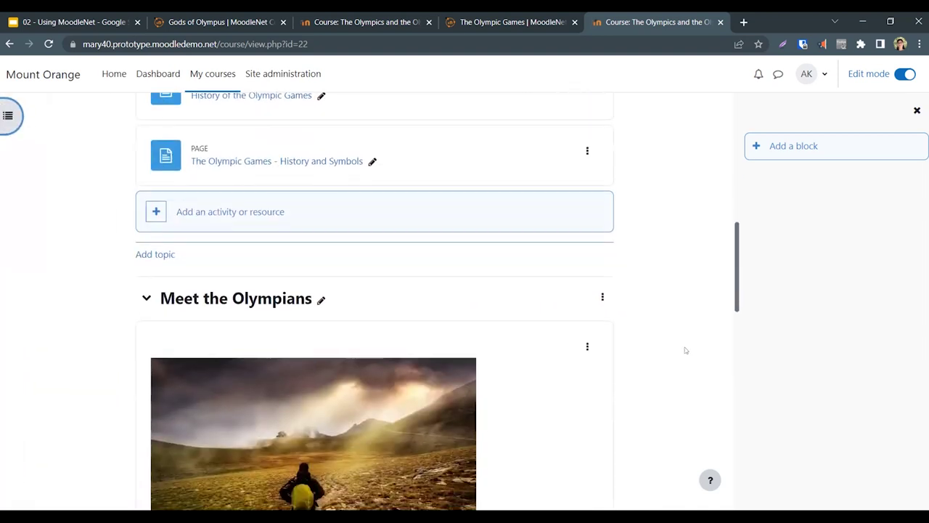
{"action": "scroll", "coordinate": [686, 350], "scroll_direction": "down", "scroll_amount": 7}
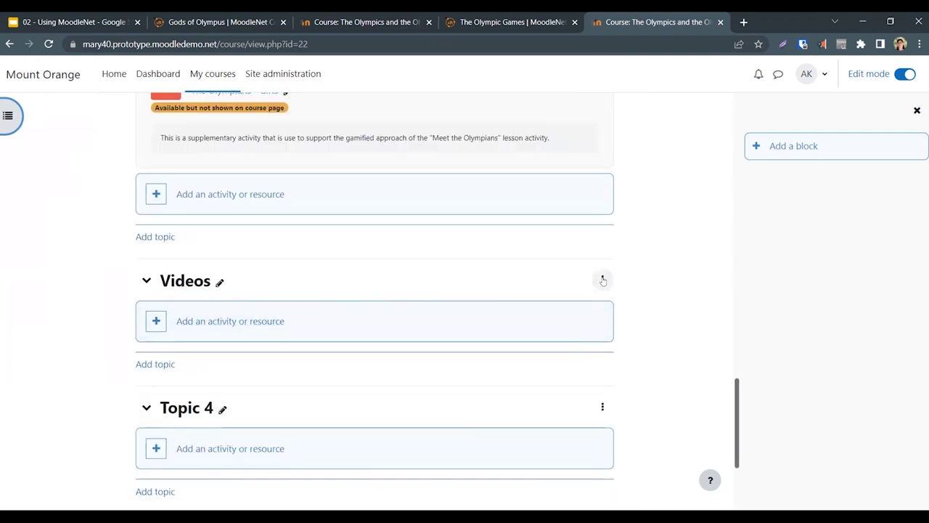
- Delete the empty Videos topic and the empty numbered topics below Meet the Olympians, and turn off edit mode
{"action": "left_click", "coordinate": [603, 279]}
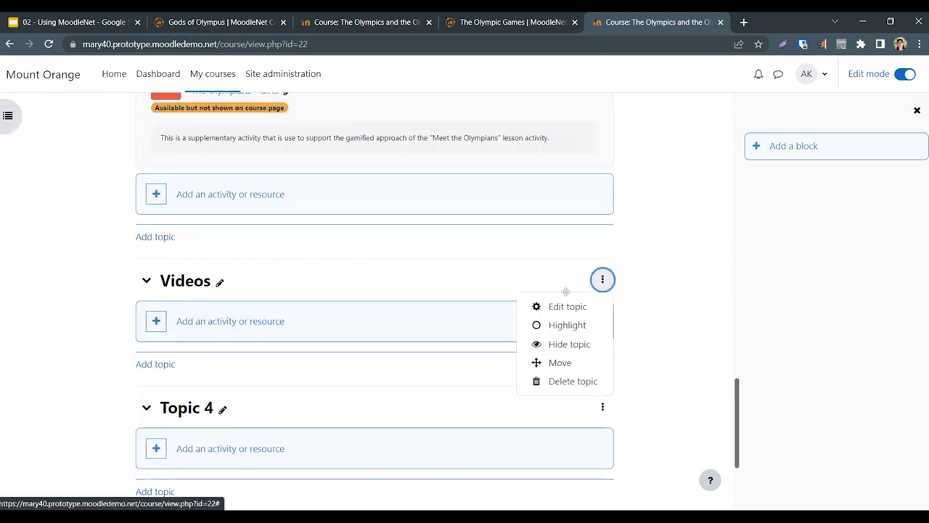
{"action": "left_click", "coordinate": [569, 379]}
{"action": "left_click", "coordinate": [583, 179]}
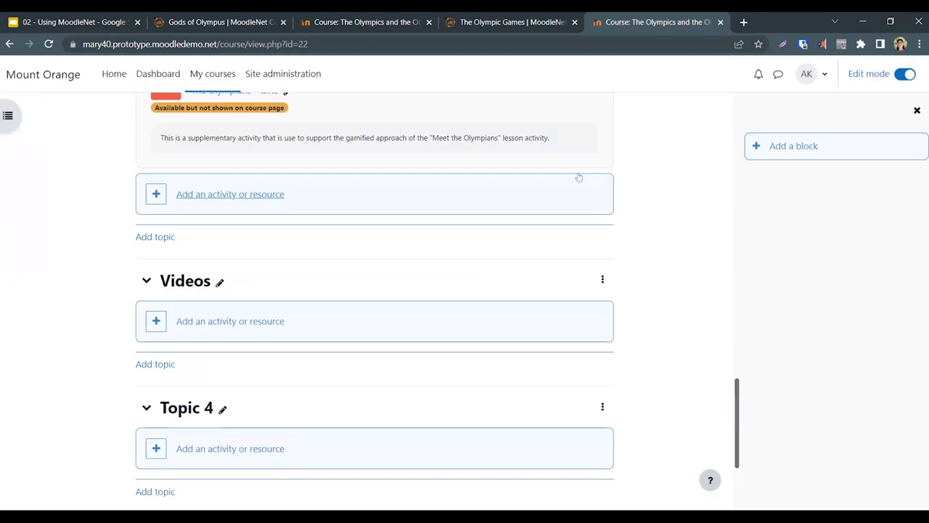
{"action": "left_click", "coordinate": [603, 279]}
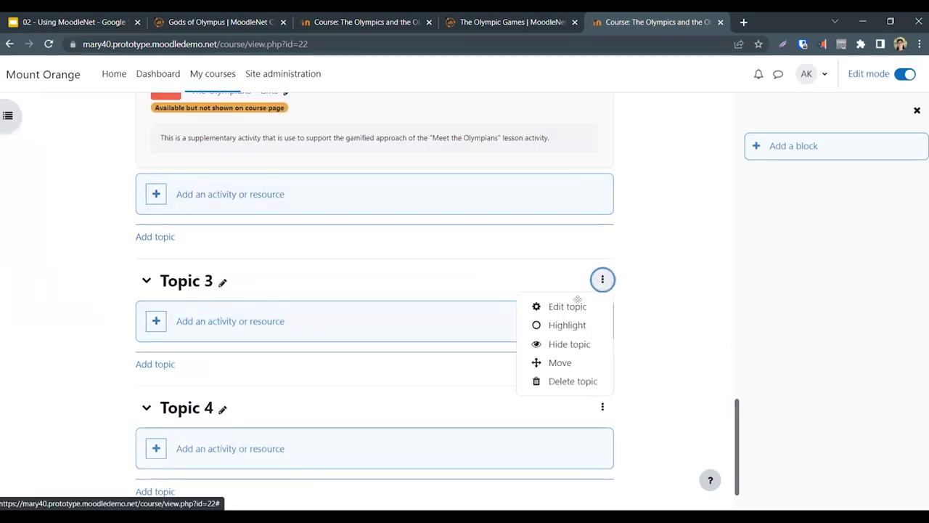
{"action": "left_click", "coordinate": [579, 378]}
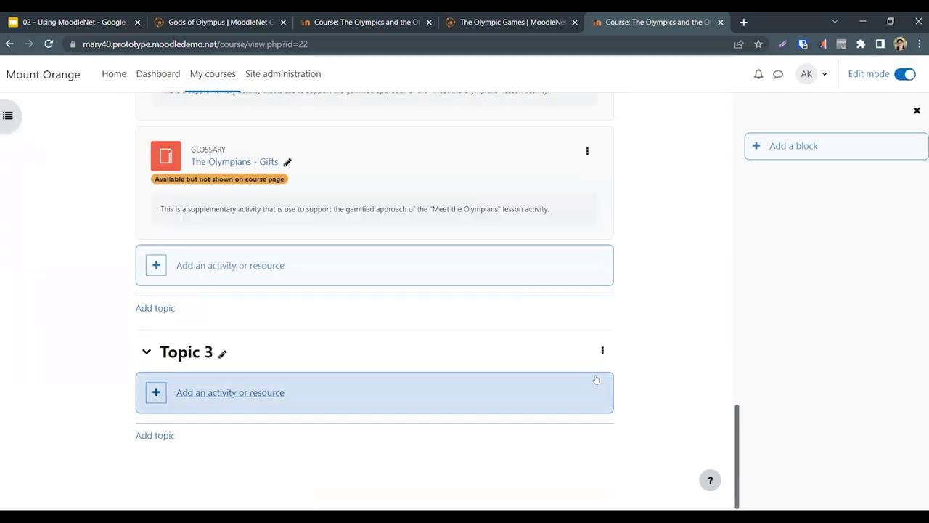
{"action": "left_click", "coordinate": [602, 350]}
{"action": "left_click", "coordinate": [573, 438]}
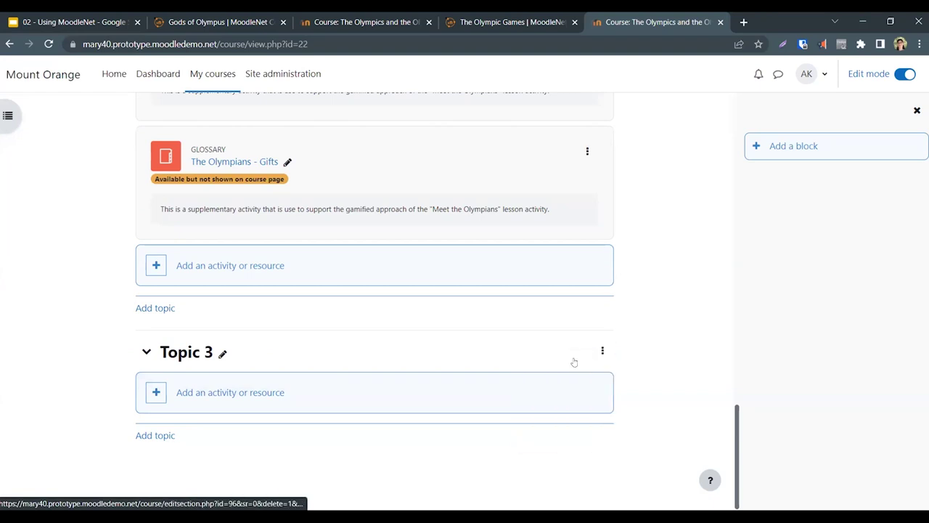
{"action": "scroll", "coordinate": [664, 244], "scroll_direction": "up", "scroll_amount": 10}
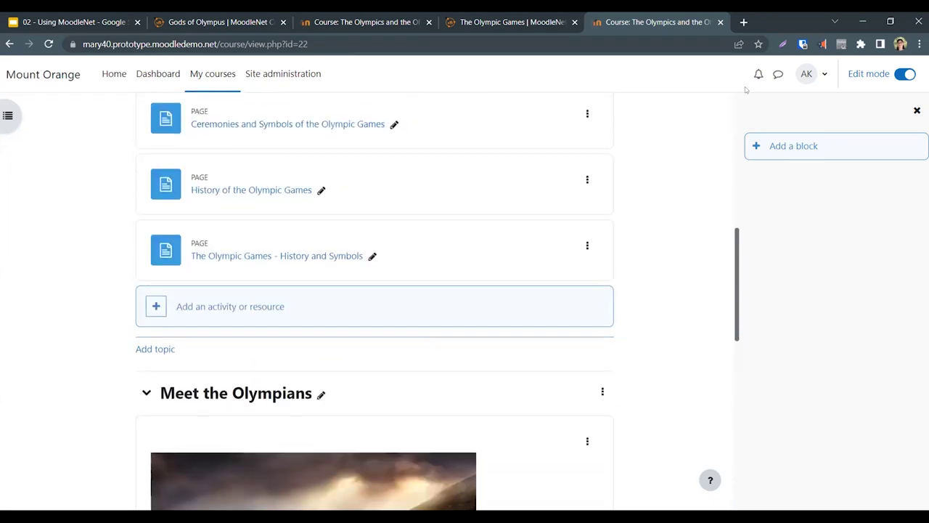
{"action": "left_click", "coordinate": [900, 76]}
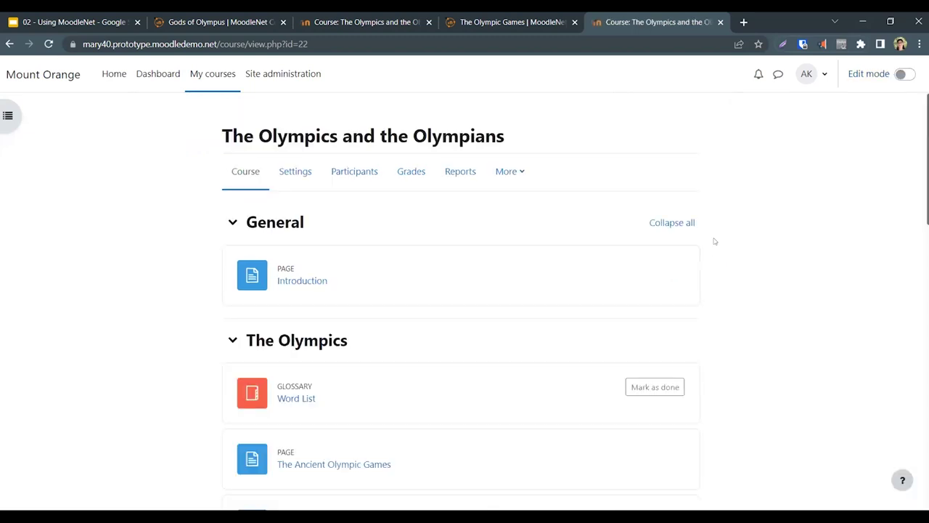
- Check the content of the Introduction page and the Word List glossary, showing the course index for navigation
{"action": "left_click", "coordinate": [319, 283]}
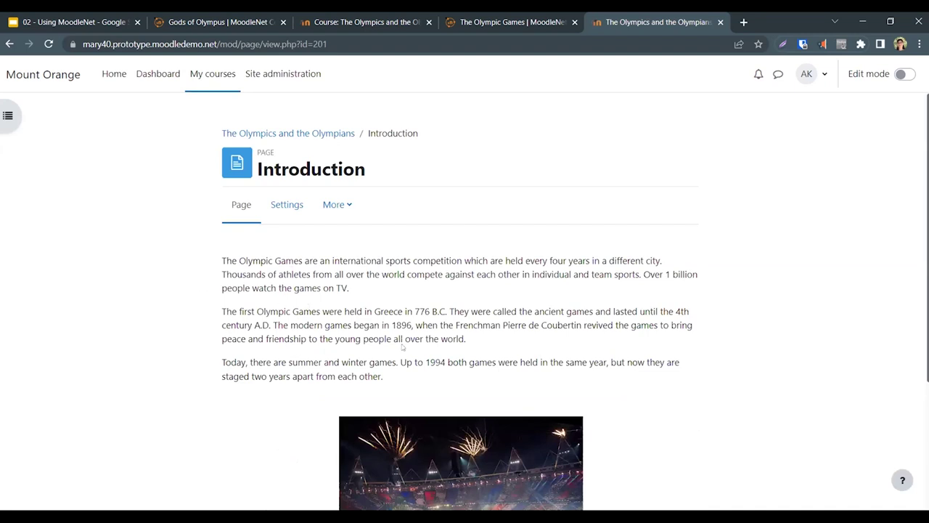
{"action": "left_click_drag", "start_coordinate": [259, 310], "coordinate": [485, 316]}
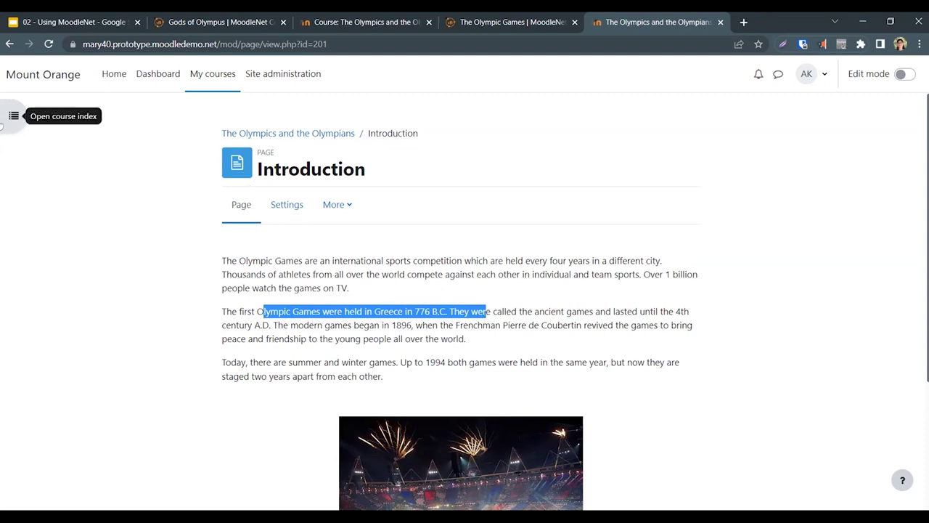
{"action": "left_click", "coordinate": [9, 116]}
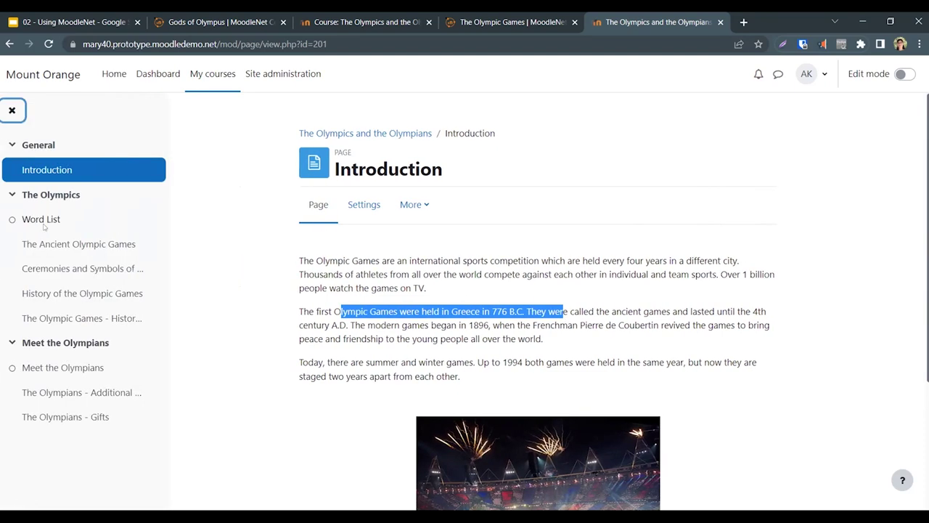
{"action": "left_click", "coordinate": [48, 220]}
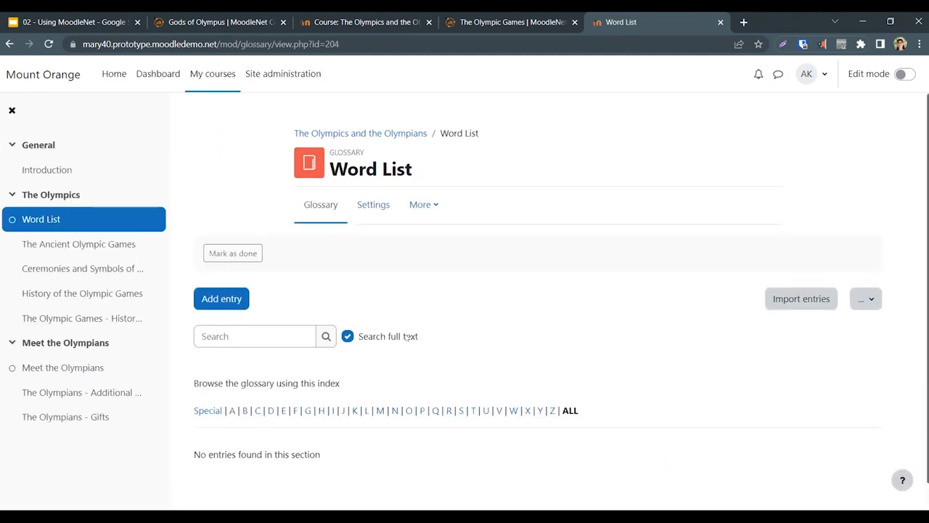
{"action": "scroll", "coordinate": [592, 406], "scroll_direction": "down", "scroll_amount": 1}
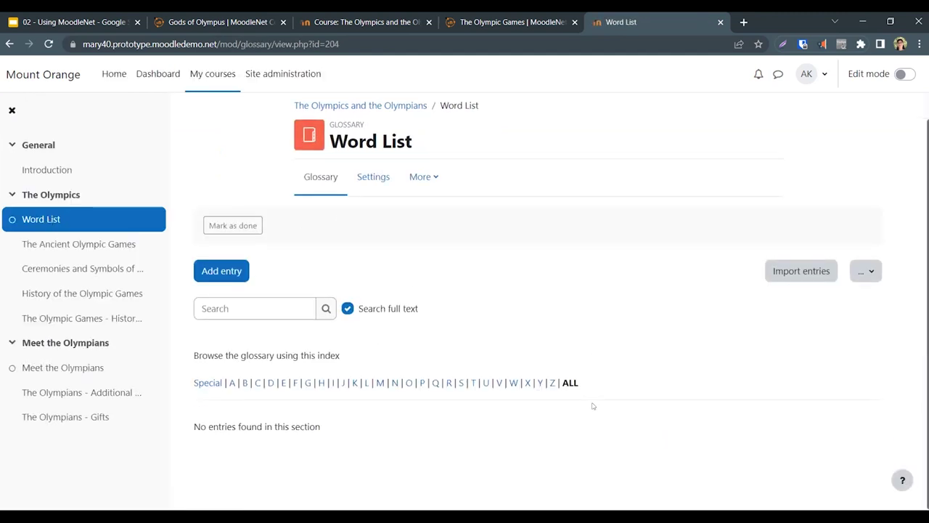
- Check The Ancient Olympic Games, Ceremonies and Symbols of the Olympic Games, and both video pages in The Olympics section
{"action": "left_click", "coordinate": [65, 247]}
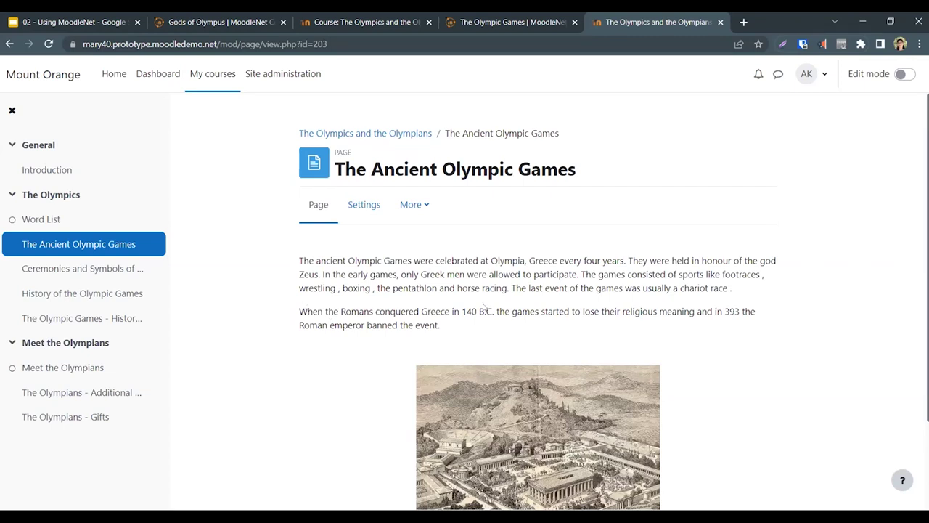
{"action": "left_click", "coordinate": [102, 268]}
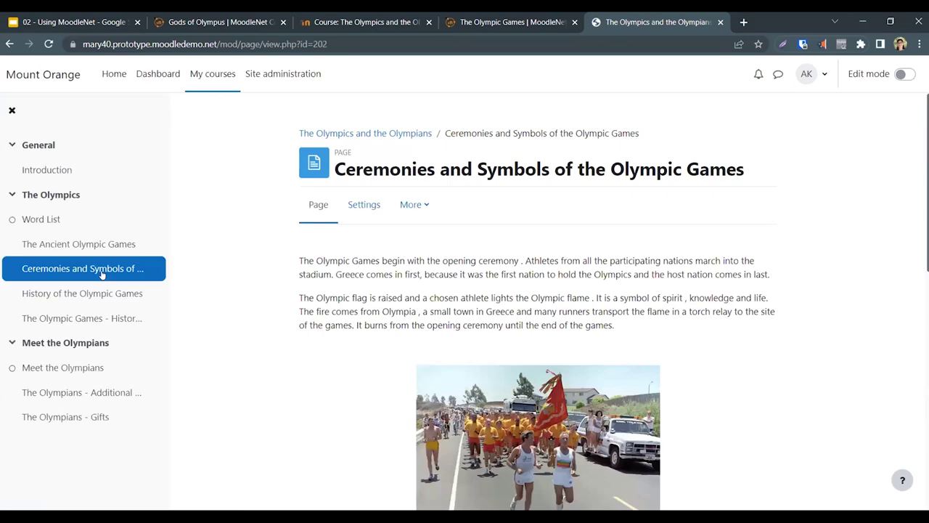
{"action": "left_click", "coordinate": [103, 296]}
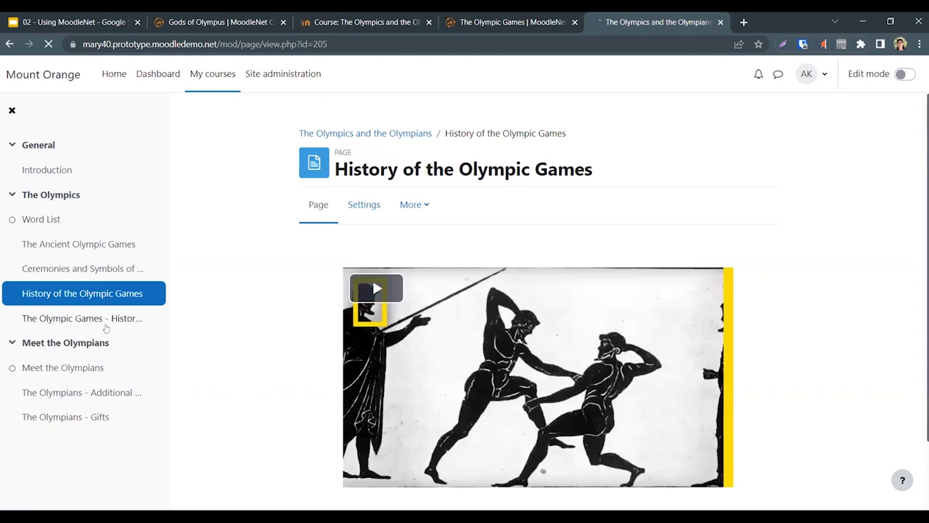
{"action": "left_click", "coordinate": [108, 325]}
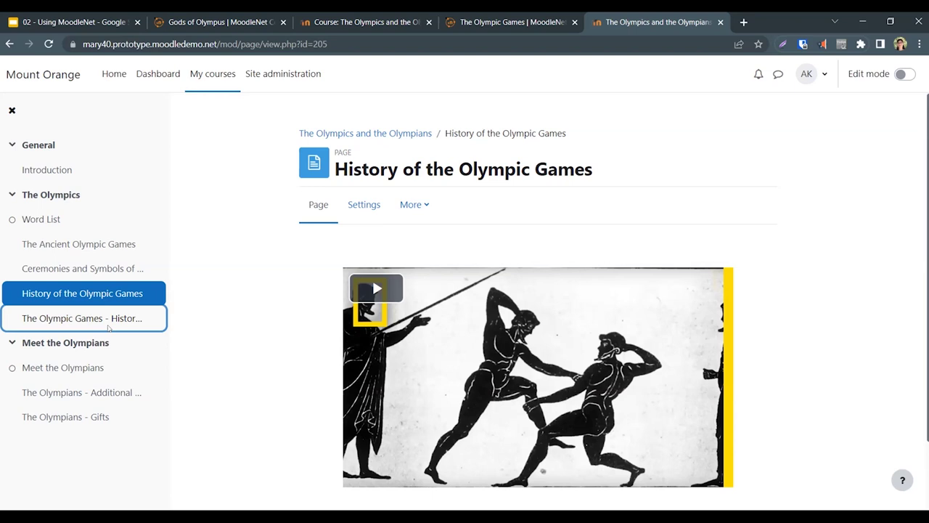
{"action": "left_click", "coordinate": [104, 318]}
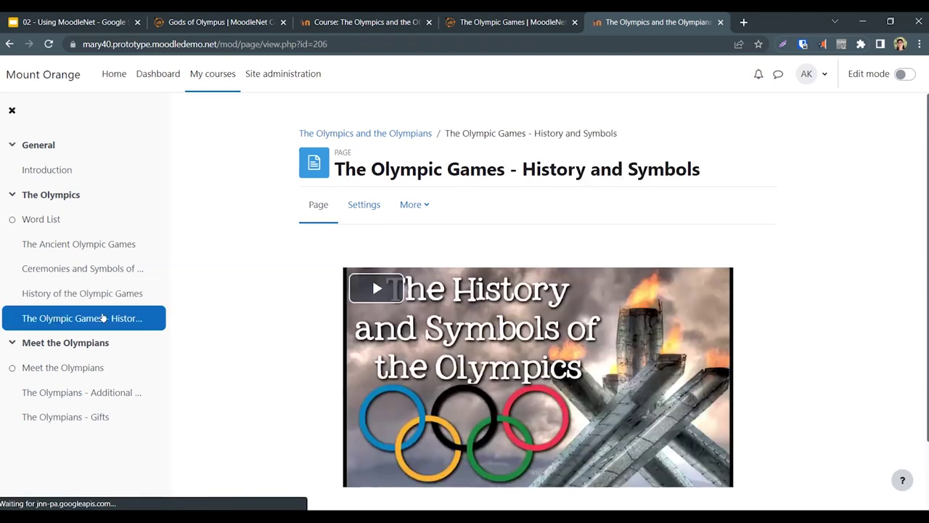
- Preview the Meet the Olympians lesson from its first page and return to the course page
{"action": "left_click", "coordinate": [65, 366]}
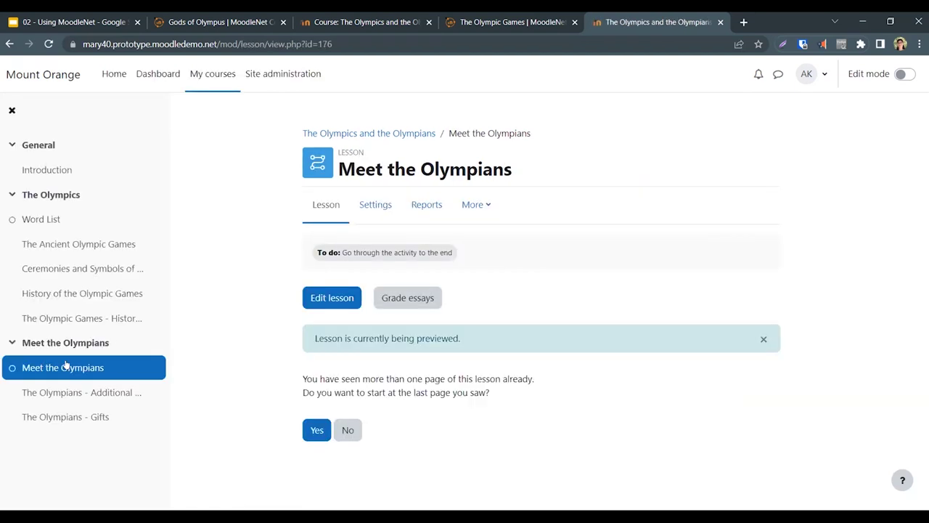
{"action": "left_click", "coordinate": [348, 429]}
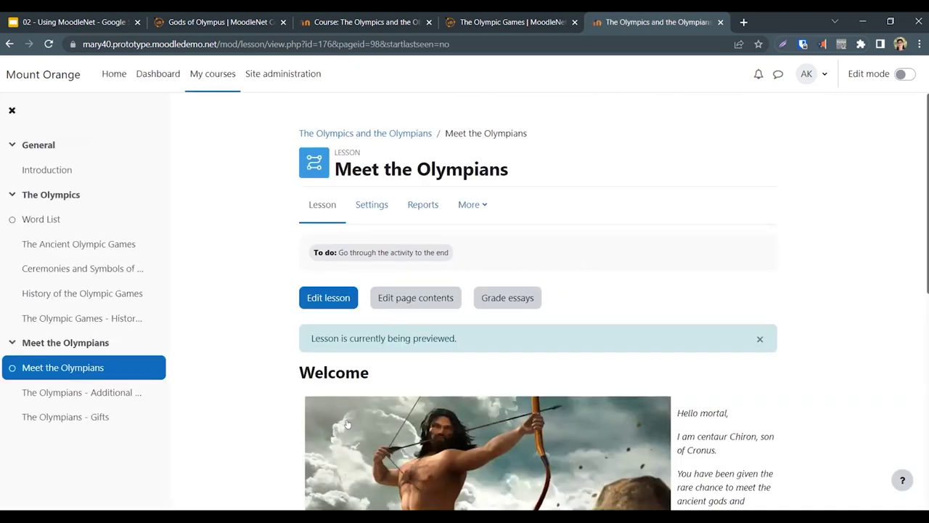
{"action": "left_click", "coordinate": [399, 133]}
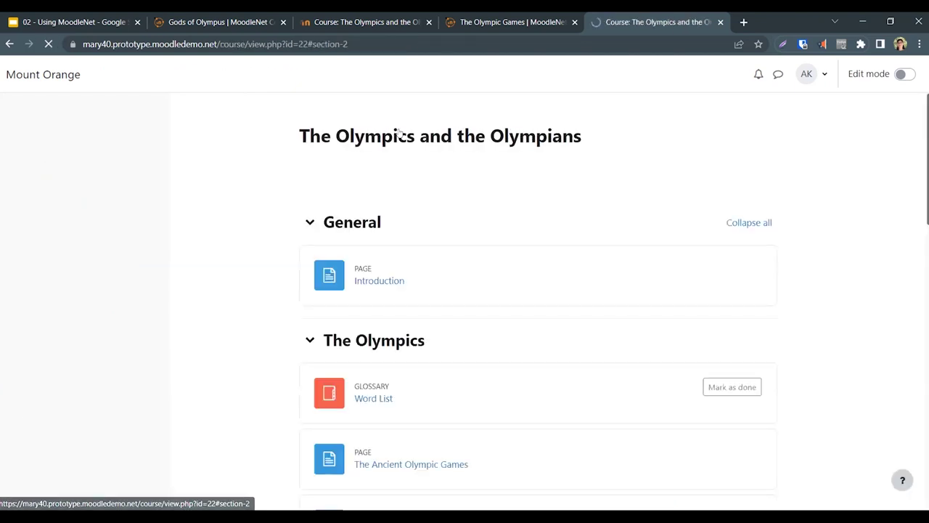